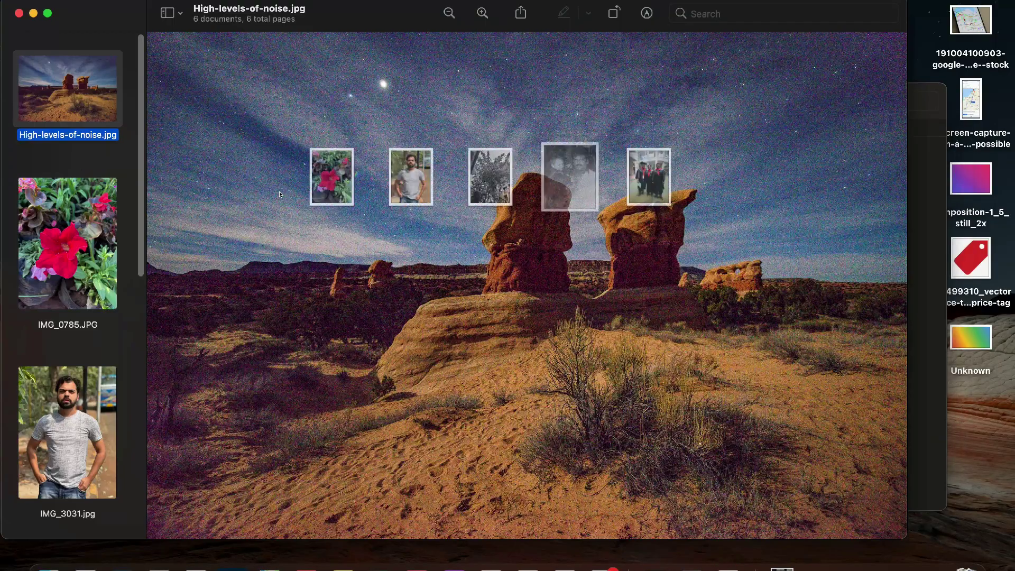
Step: Look through the sample photos, including the red flower shot, the old black-and-white portrait and the graduation group picture
scroll(56, 380, "down", 3)
left_click(87, 116)
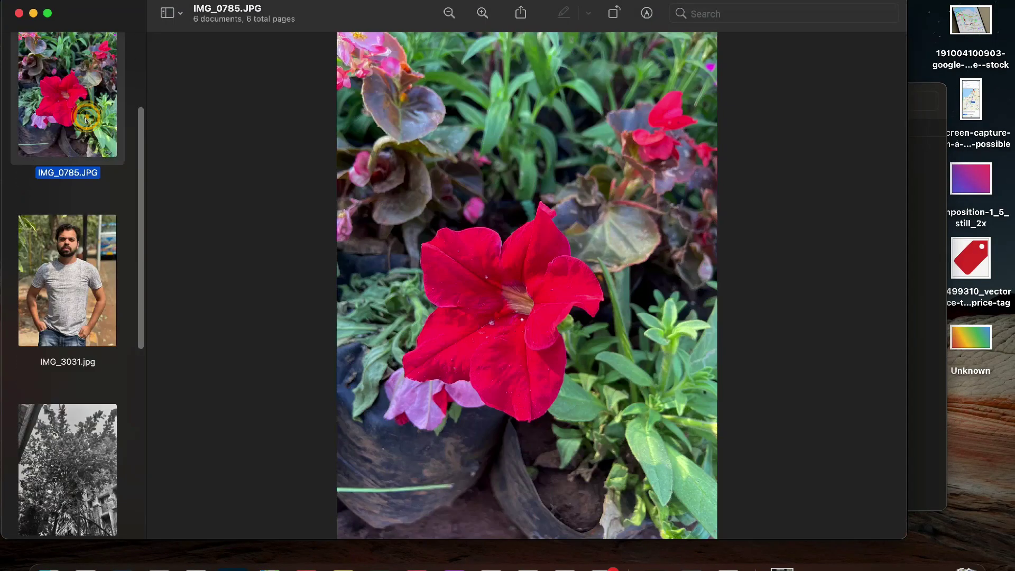
scroll(112, 360, "down", 6)
left_click(83, 326)
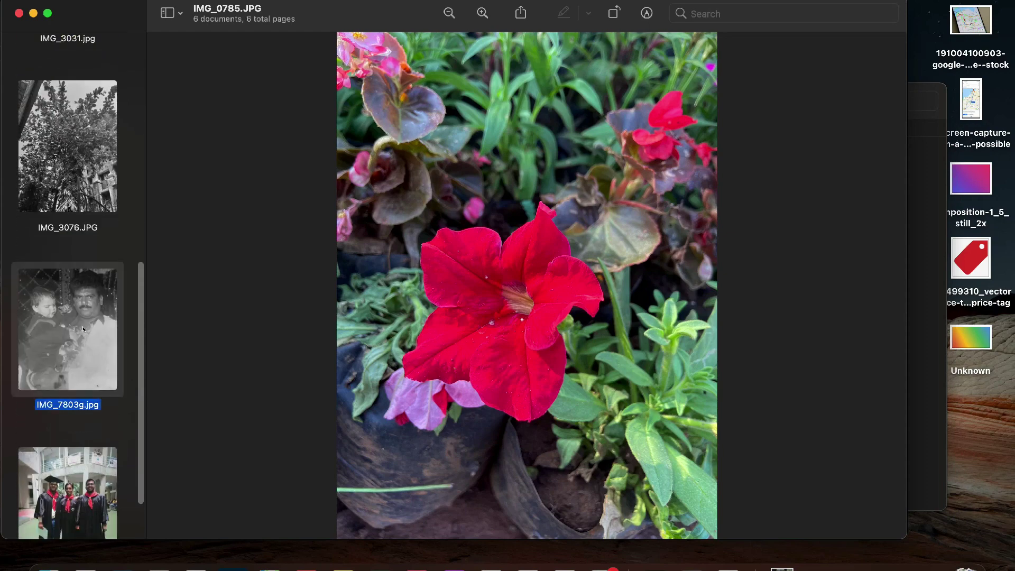
left_click(78, 472)
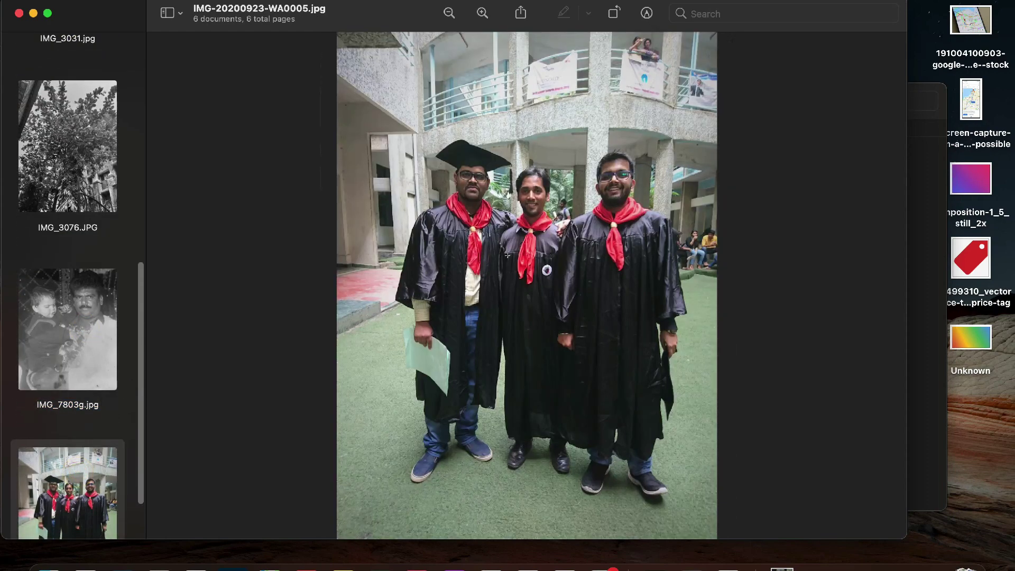
Step: Examine the graduation group photo up close for image quality, and return it to full view
left_click(486, 13)
left_click(485, 14)
left_click(484, 14)
left_click(484, 13)
left_click(484, 13)
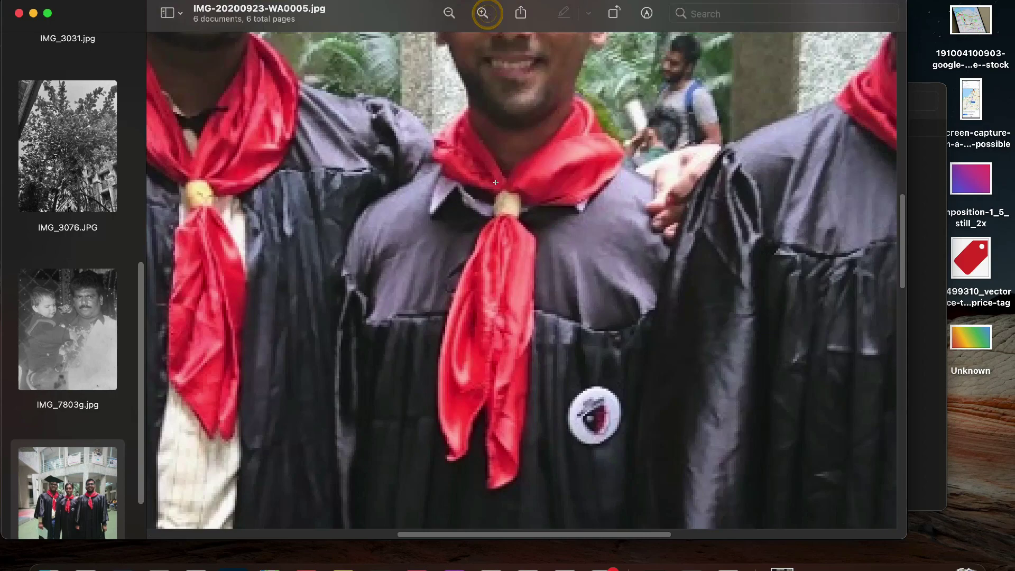
scroll(416, 93, "up", 3)
left_click(450, 14)
left_click(450, 13)
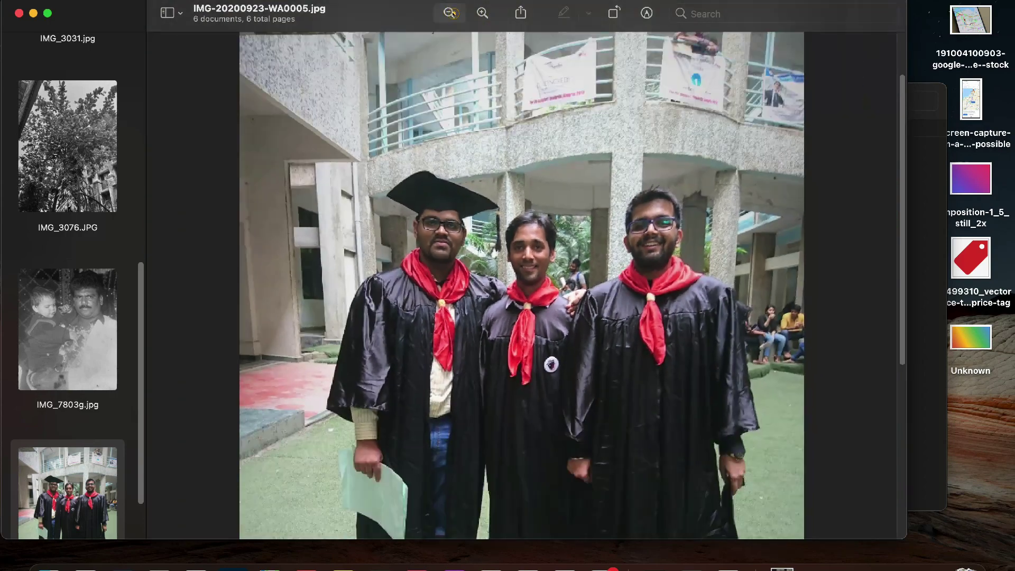
left_click(450, 13)
Step: Display High-levels-of-noise.jpg and magnify it to inspect the grain
scroll(94, 250, "up", 3)
scroll(94, 249, "up", 5)
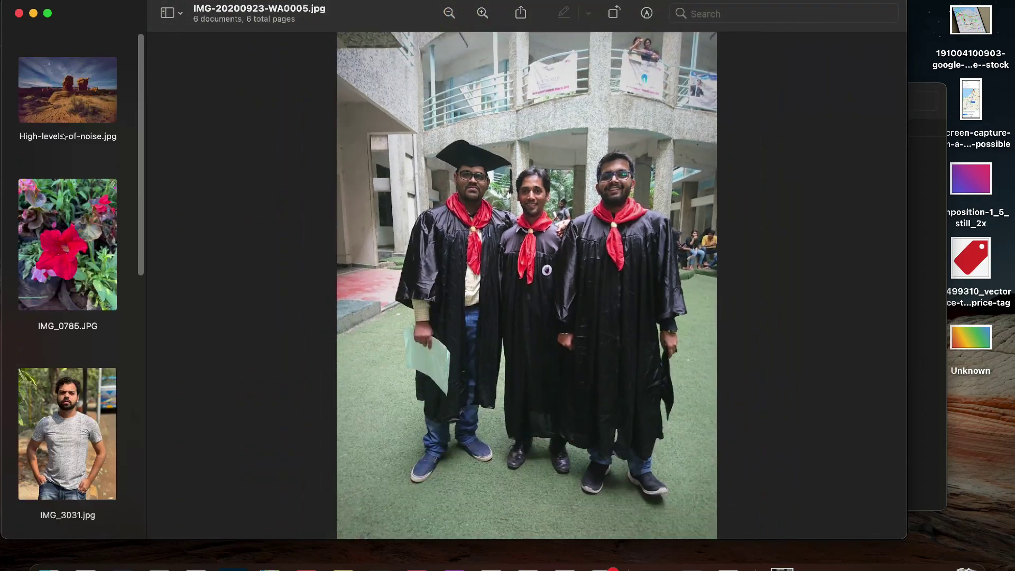
left_click(68, 90)
left_click(483, 12)
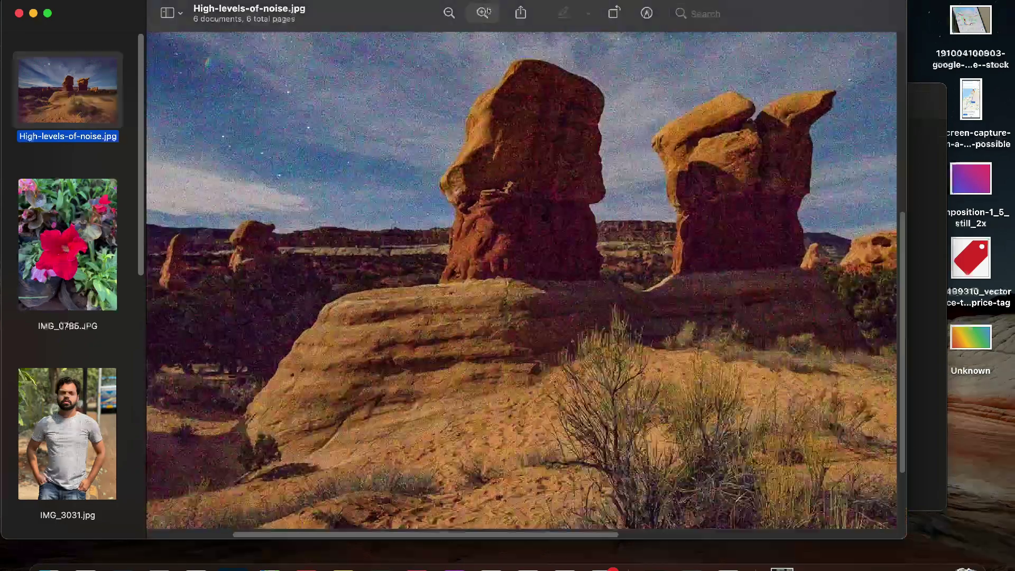
left_click(482, 12)
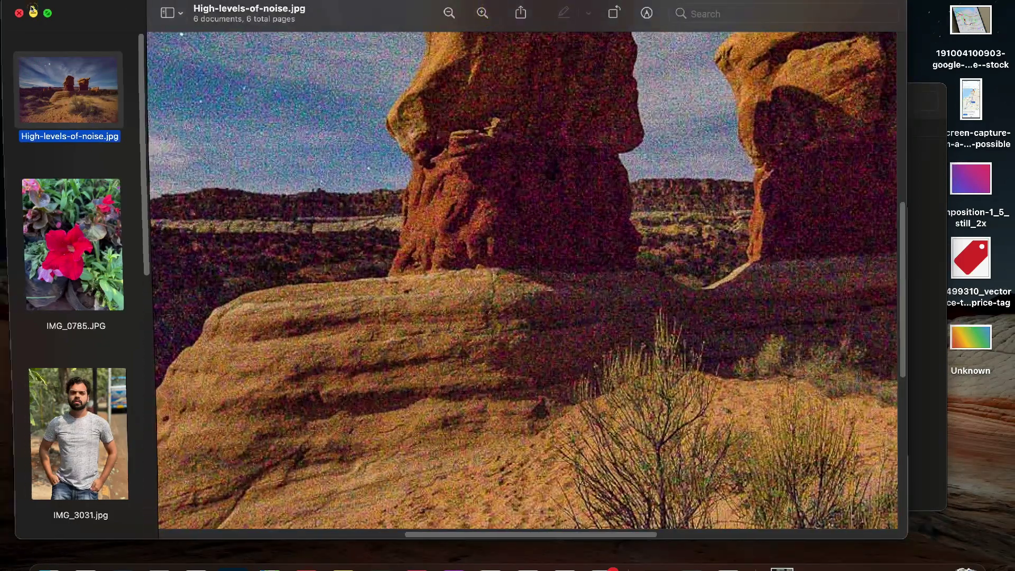
Step: Minimize the photo viewer and the test folder, and switch to the AVCLabs Photo Enhancer AI page in Safari
left_click(33, 12)
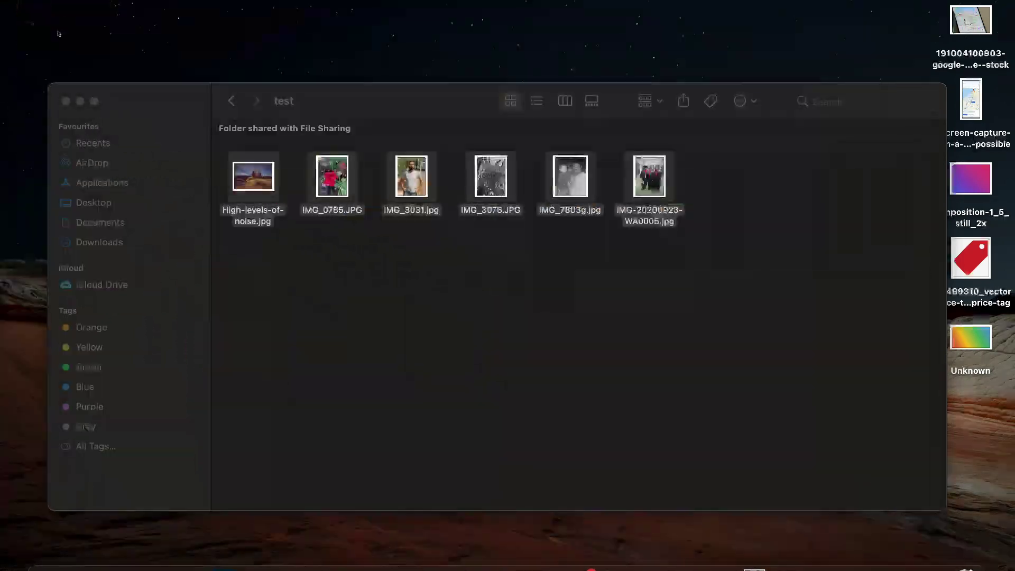
left_click(81, 100)
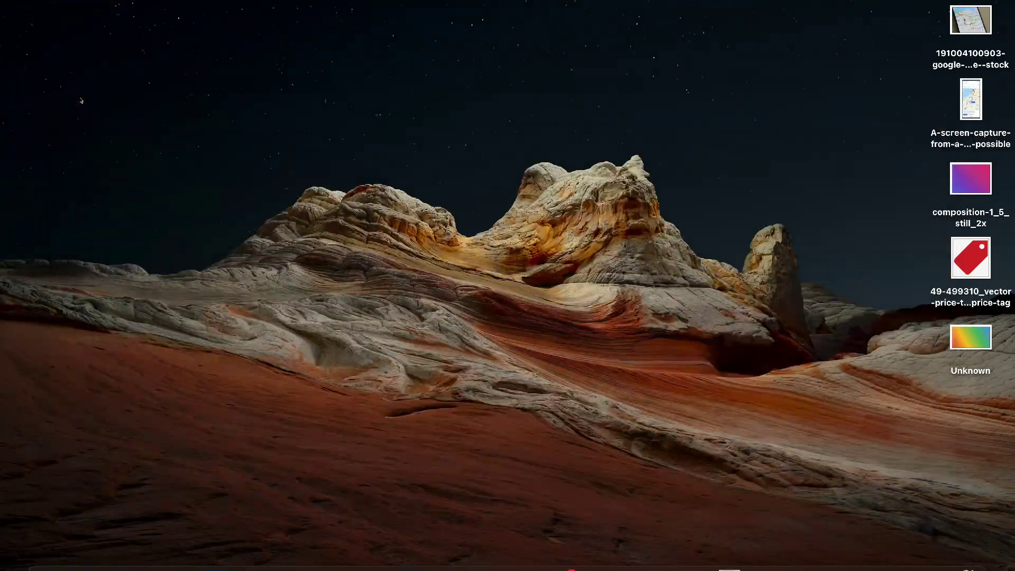
left_click(189, 568)
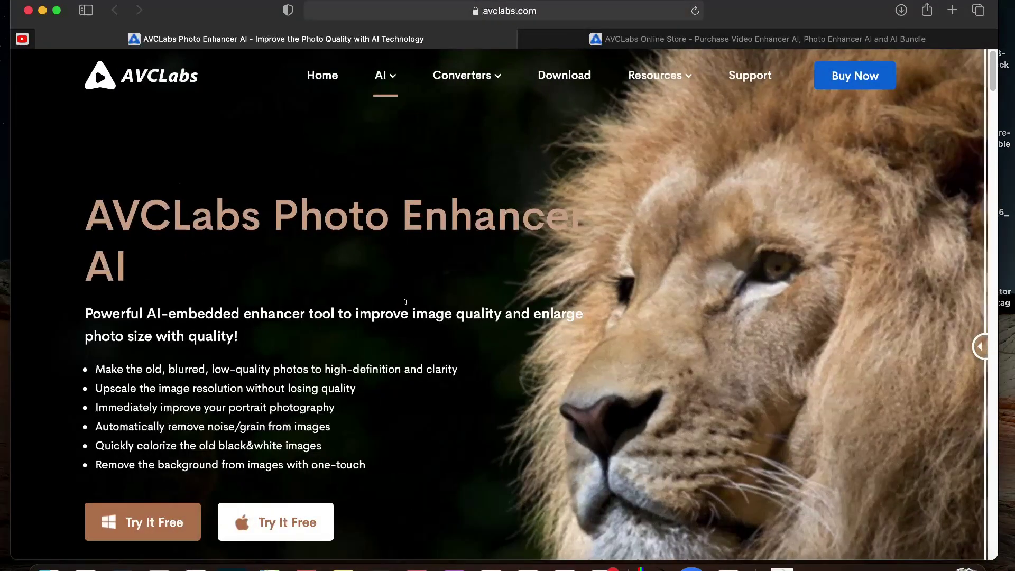
Step: Review the product heading, feature list and web address on the AVCLabs Photo Enhancer AI page
left_click_drag(86, 209, 585, 222)
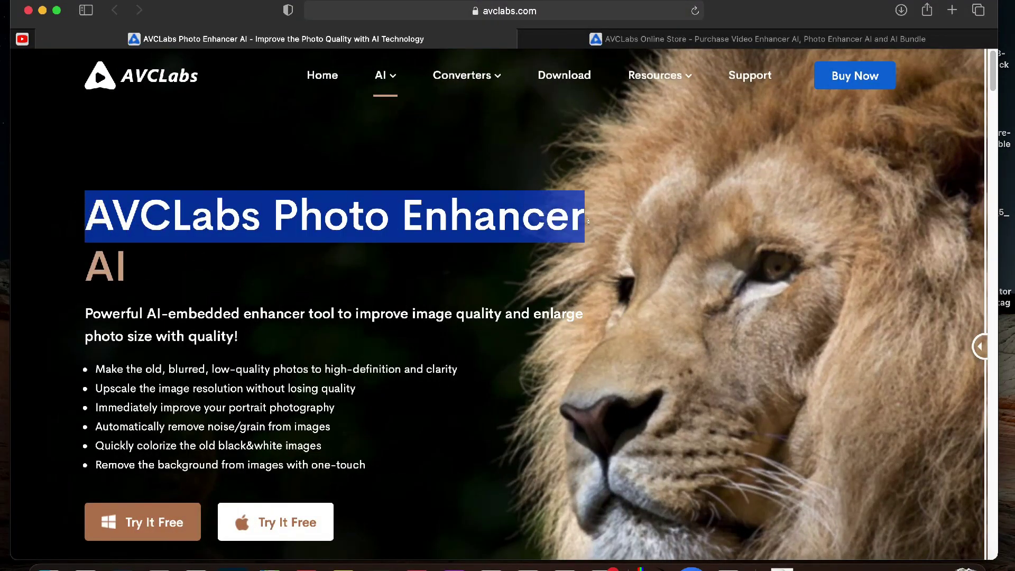
left_click(456, 255)
scroll(459, 260, "down", 1)
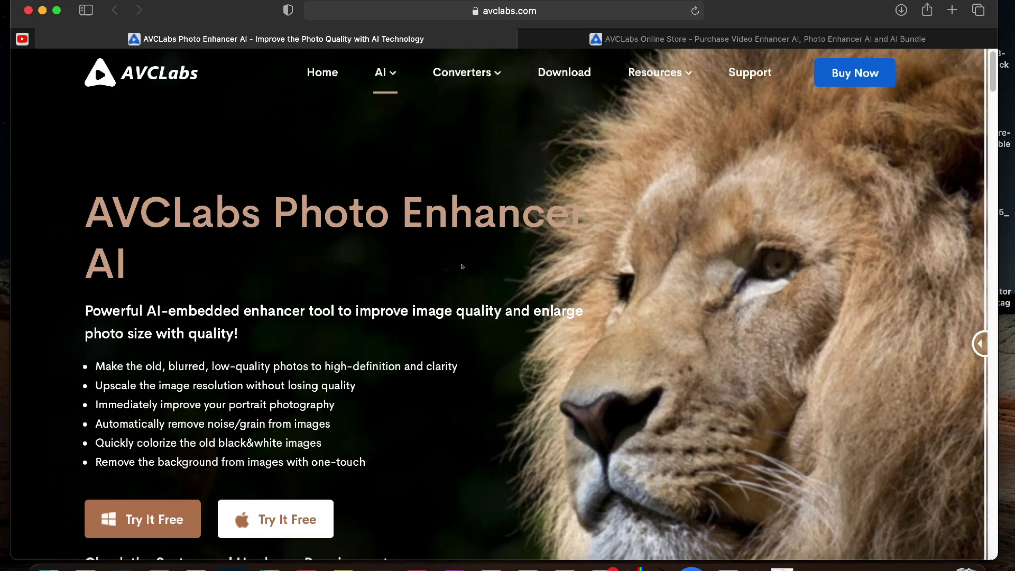
scroll(462, 266, "down", 2)
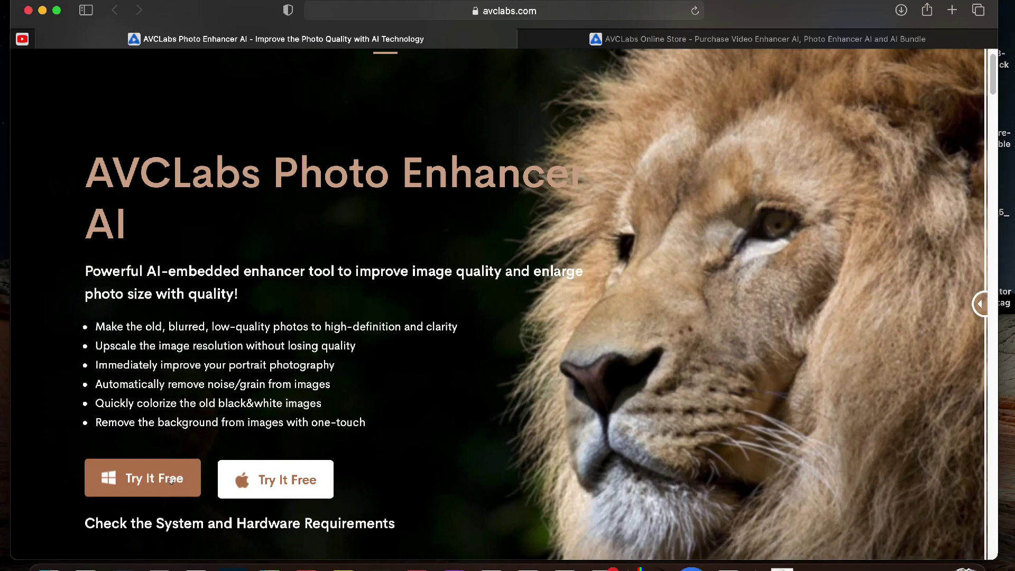
left_click(523, 11)
Step: Switch to the AVCLabs Photo Enhancer AI app and load IMG-20200923-WA0005.jpg from the test folder
key("super+m")
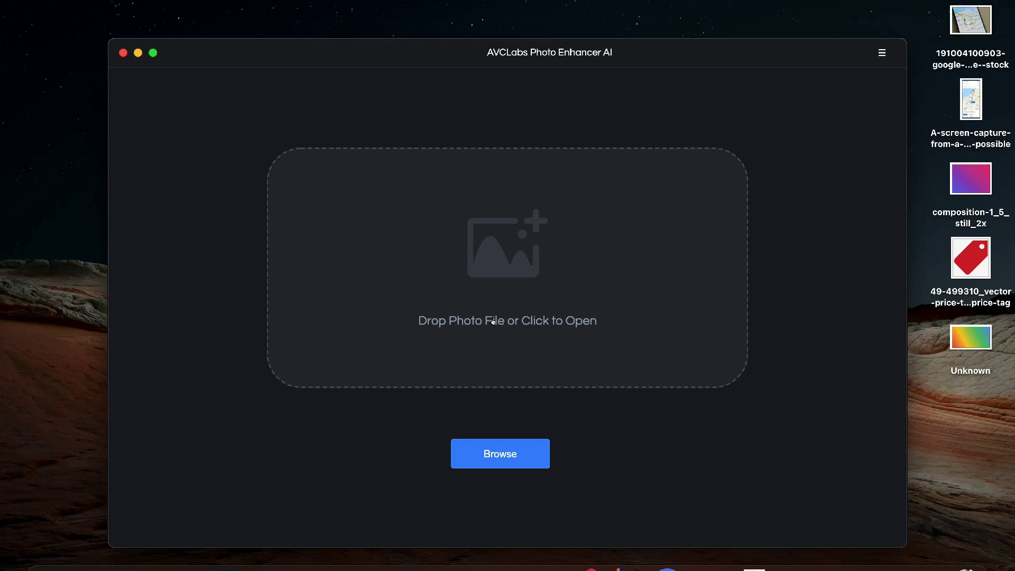
left_click(46, 567)
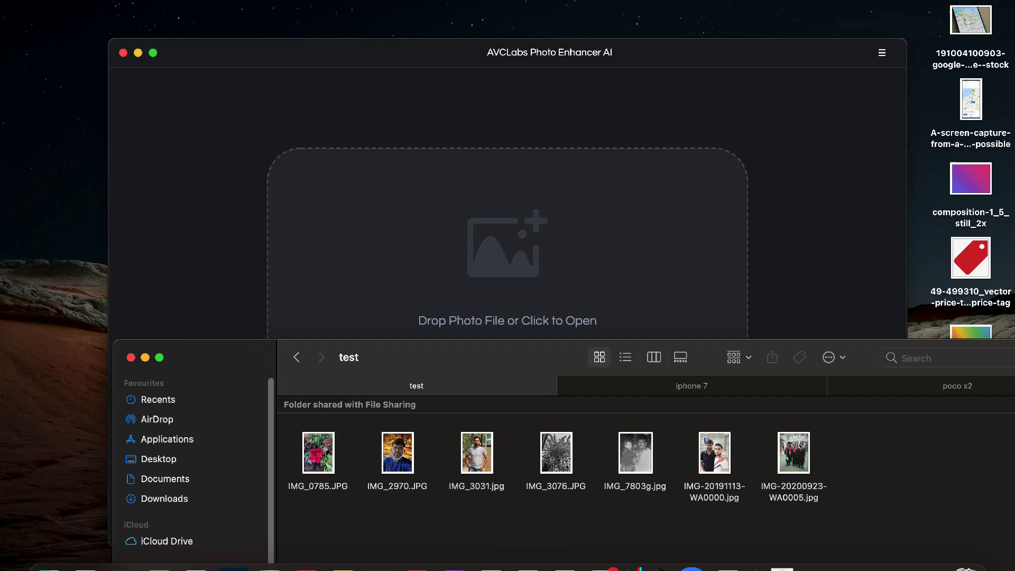
left_click_drag(799, 447, 566, 254)
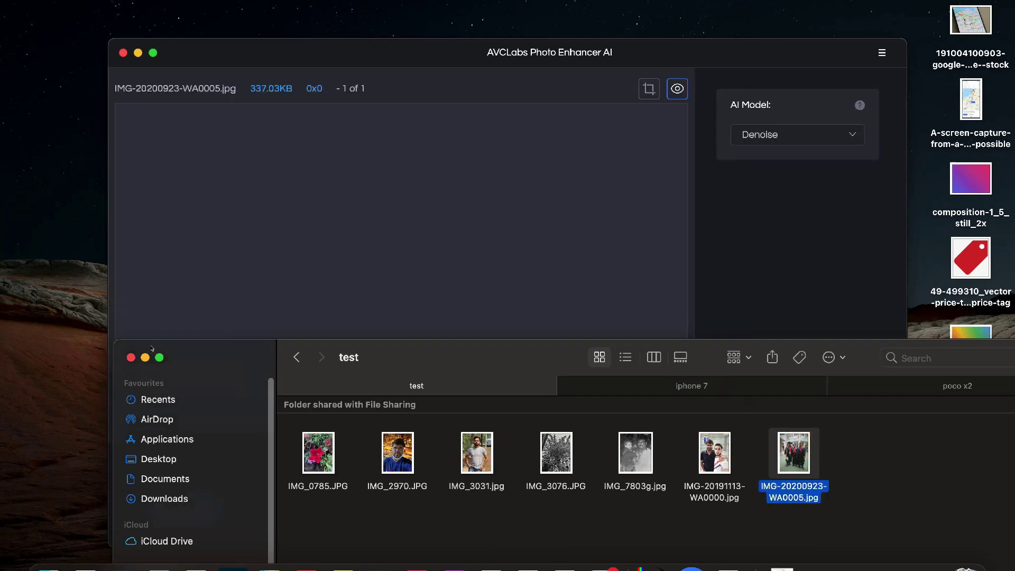
left_click(145, 358)
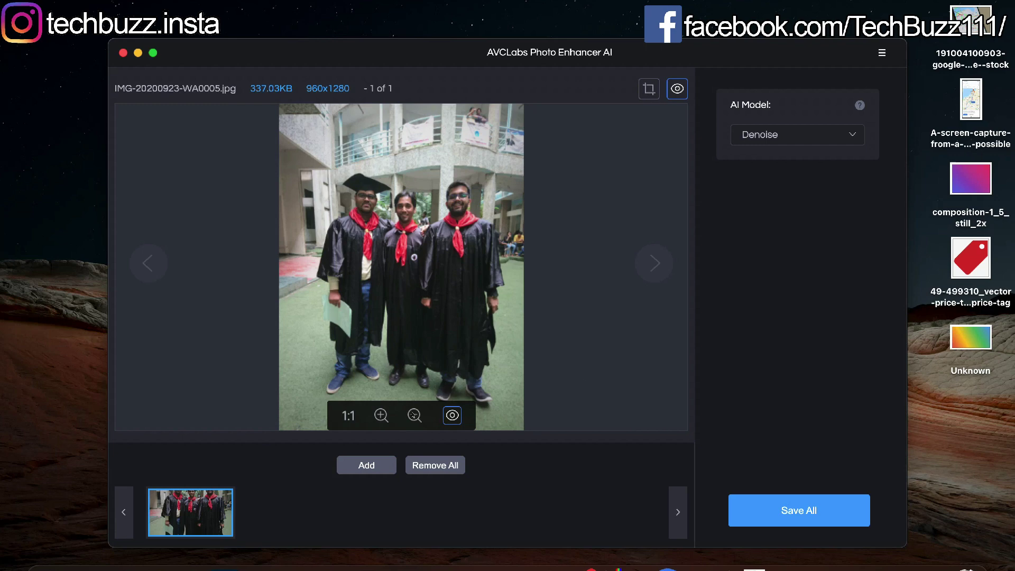
Step: Set the AI model to Upscale for the graduation photo
left_click(414, 415)
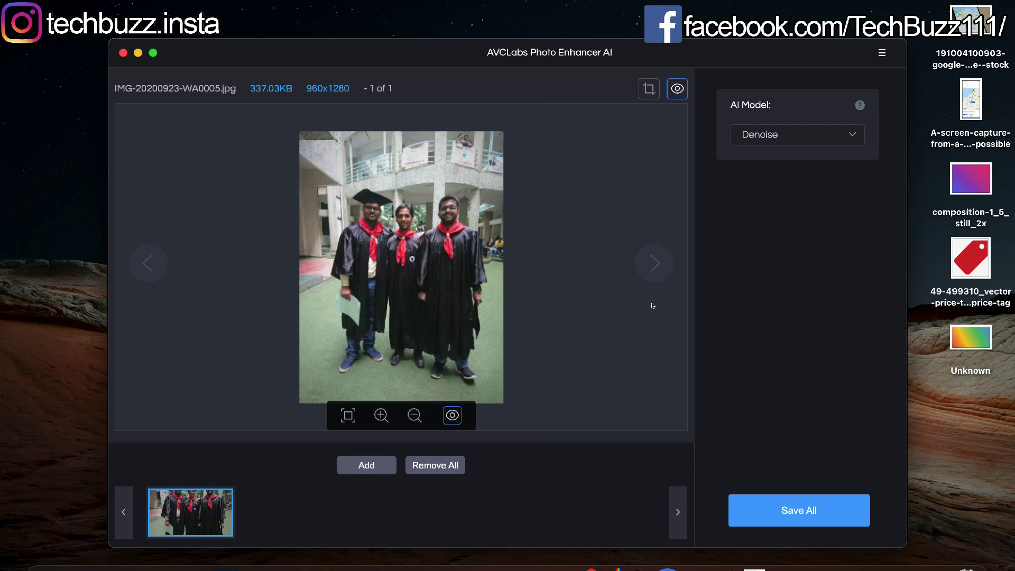
left_click(762, 136)
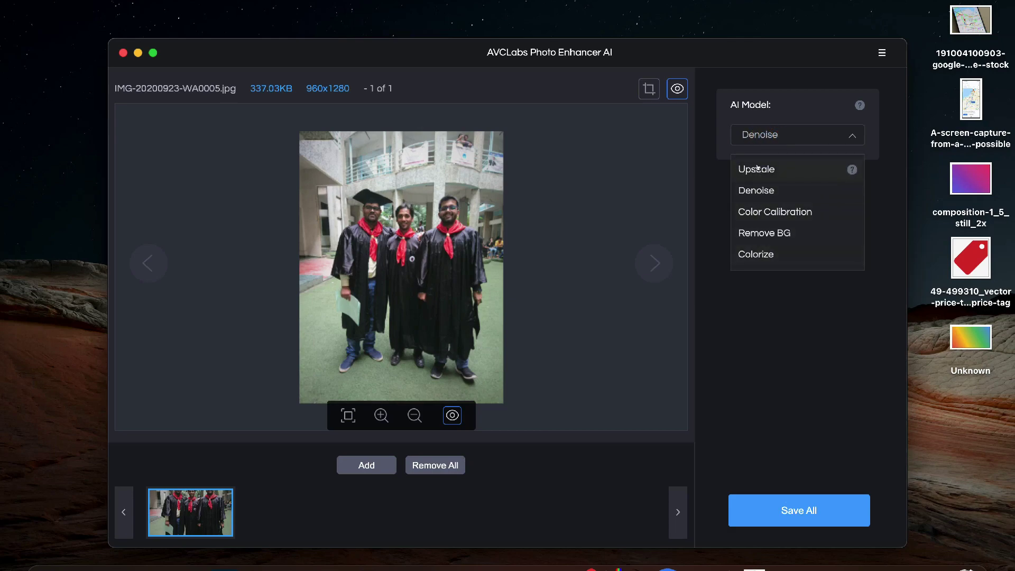
left_click(762, 170)
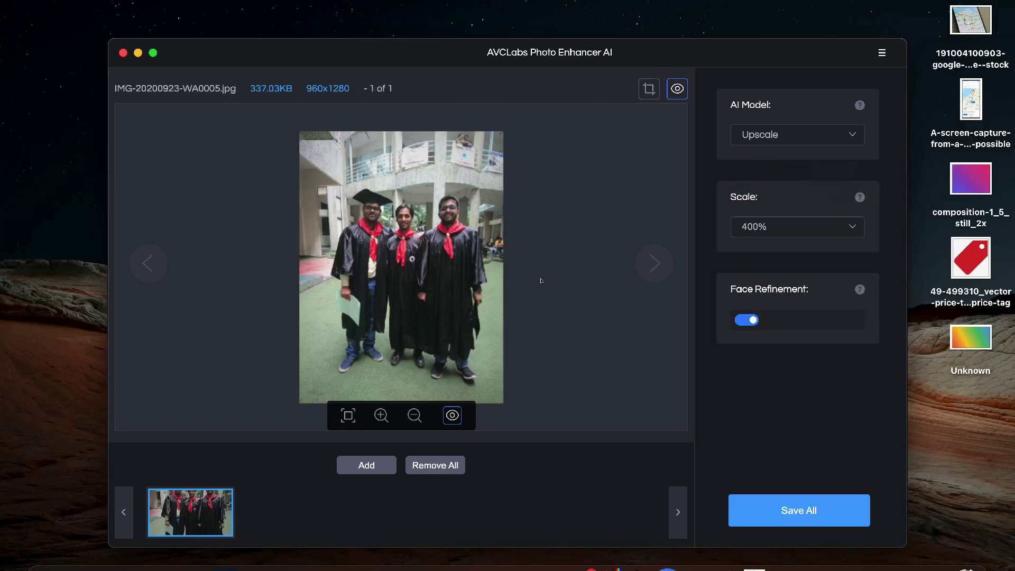
Step: Generate a preview of the graduation photo upscaled at 400% with Face Refinement on, after checking the faces and scale options
left_click(381, 415)
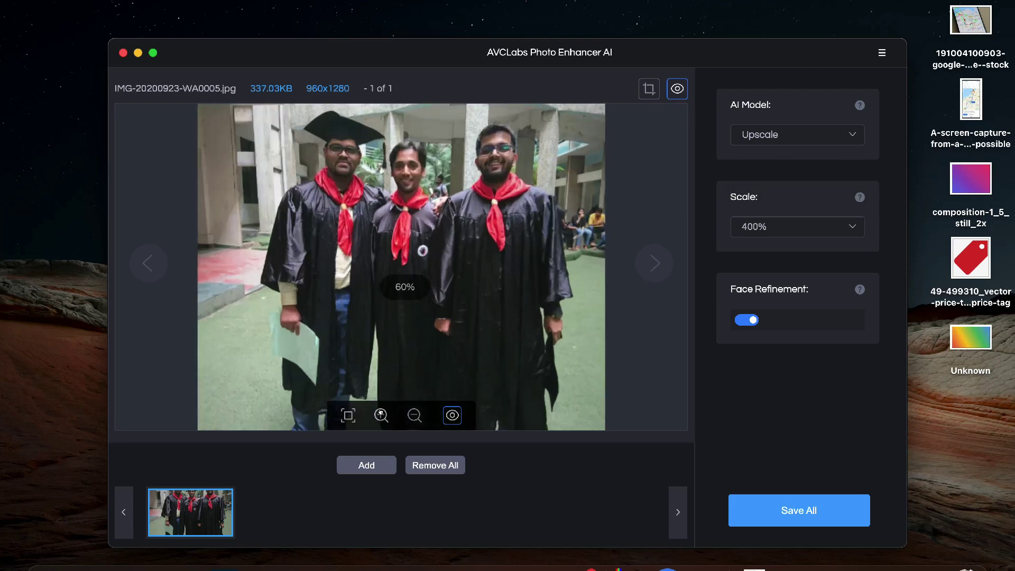
left_click_drag(516, 126, 525, 321)
left_click(468, 241)
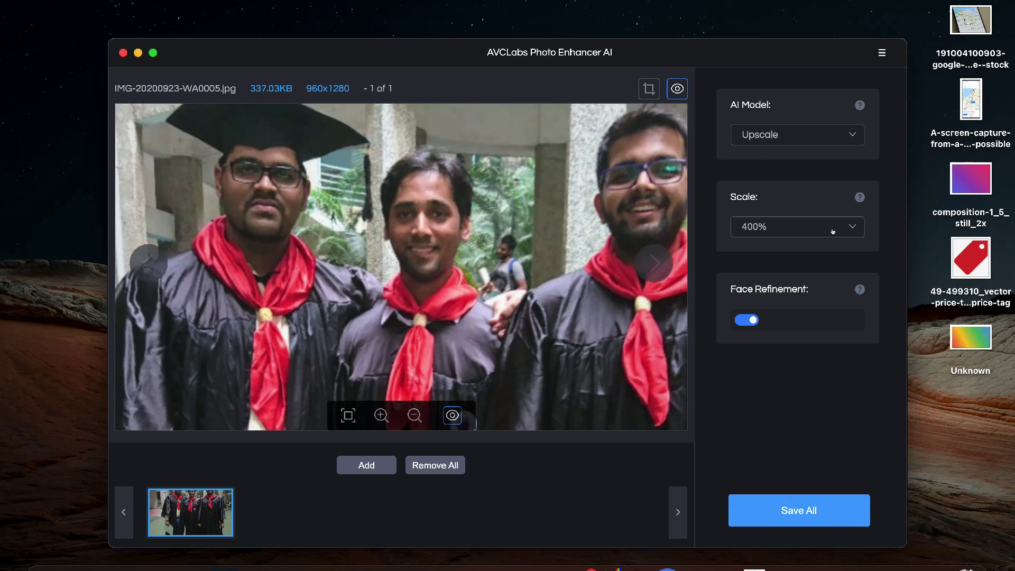
left_click(759, 227)
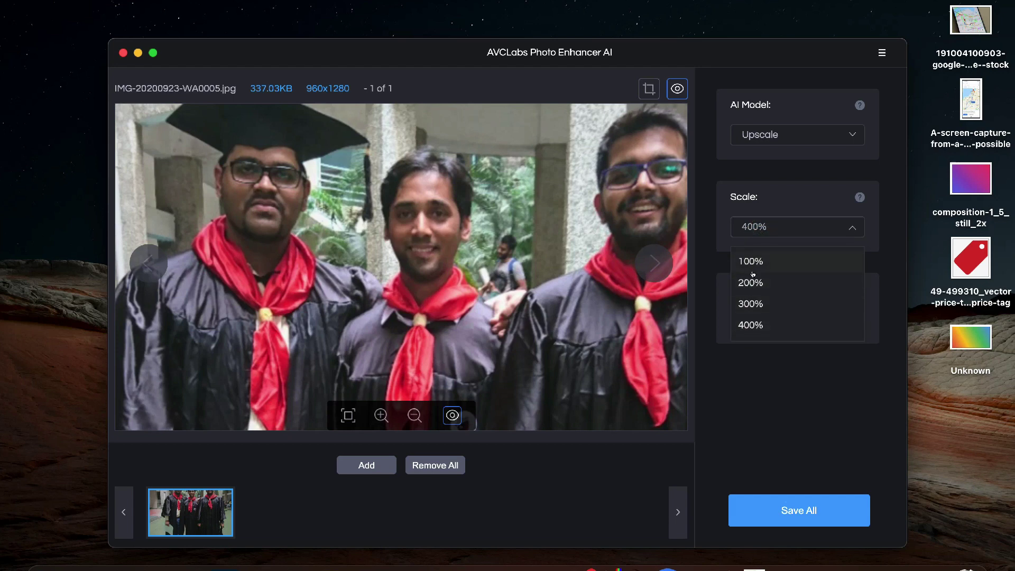
left_click(784, 388)
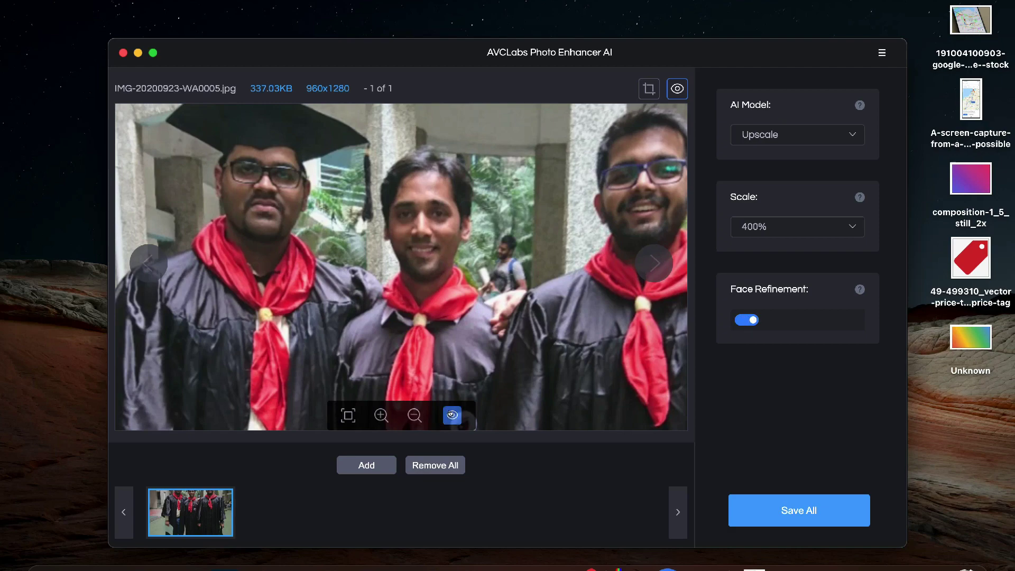
left_click(452, 415)
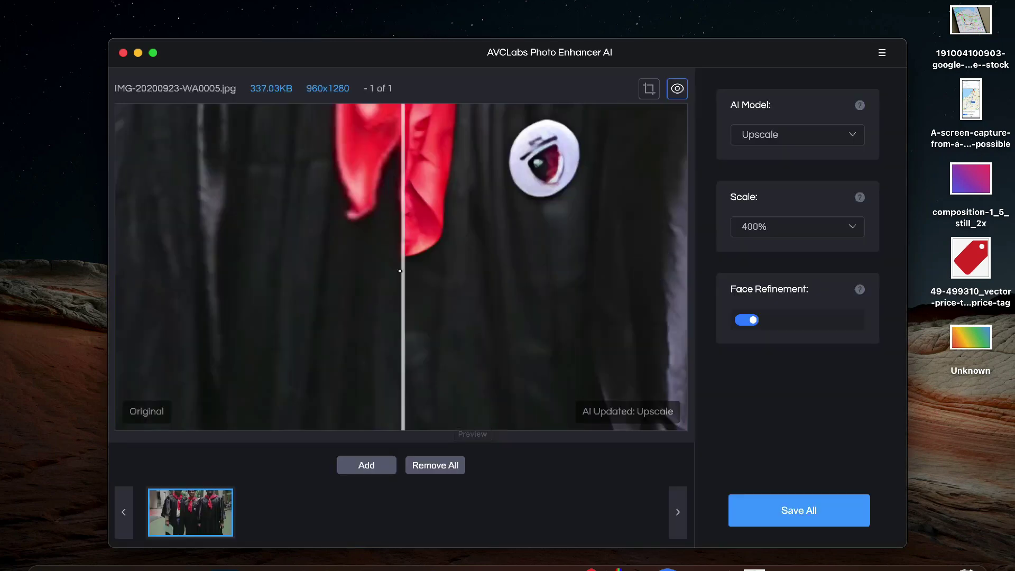
Step: Compare the original and upscaled versions across the gown badge and the graduates' faces with the split divider
left_click_drag(400, 270, 469, 259)
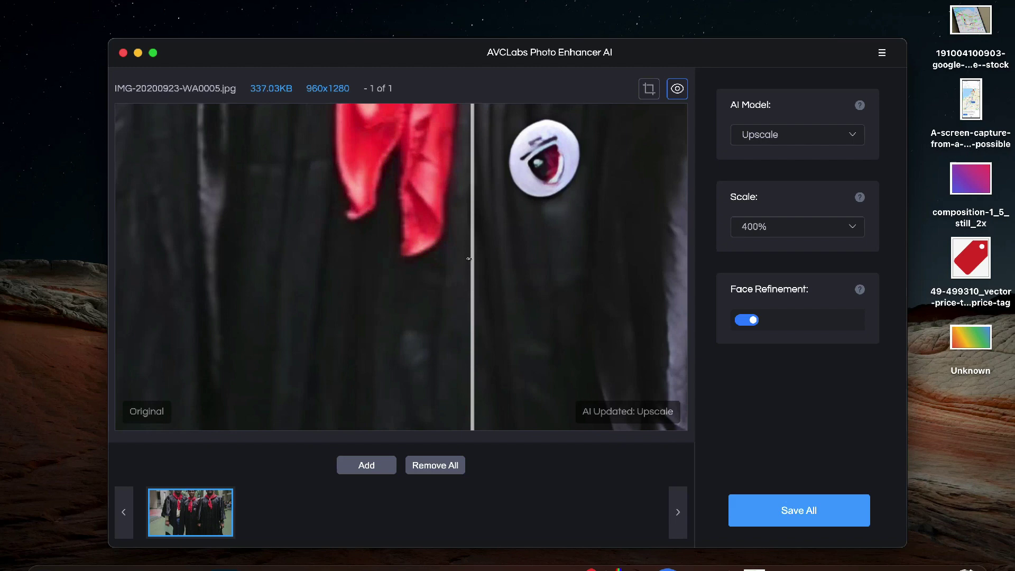
left_click_drag(569, 224, 548, 367)
left_click_drag(547, 212, 563, 398)
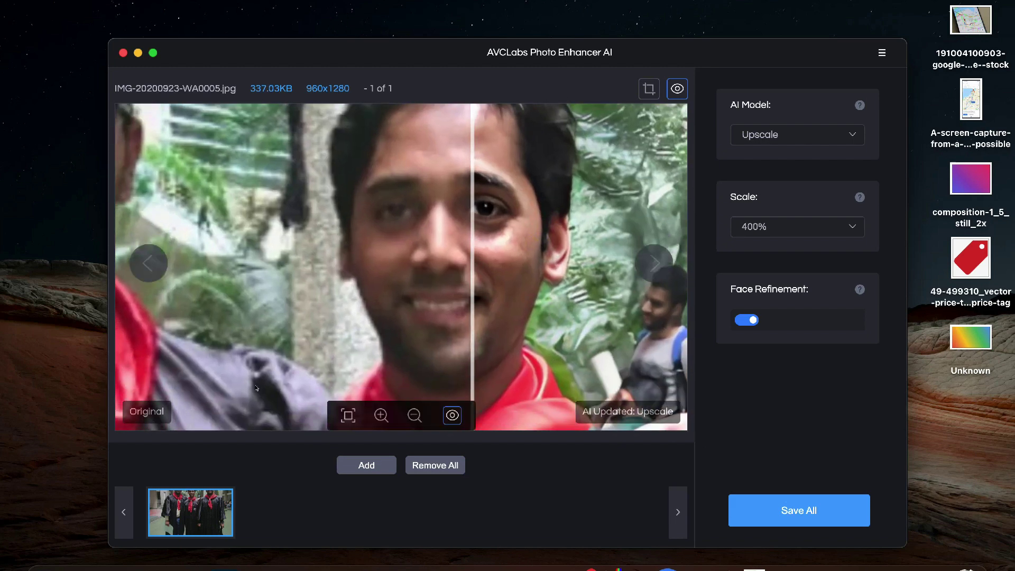
left_click_drag(469, 290, 269, 262)
left_click_drag(125, 209, 495, 293)
left_click_drag(269, 256, 205, 244)
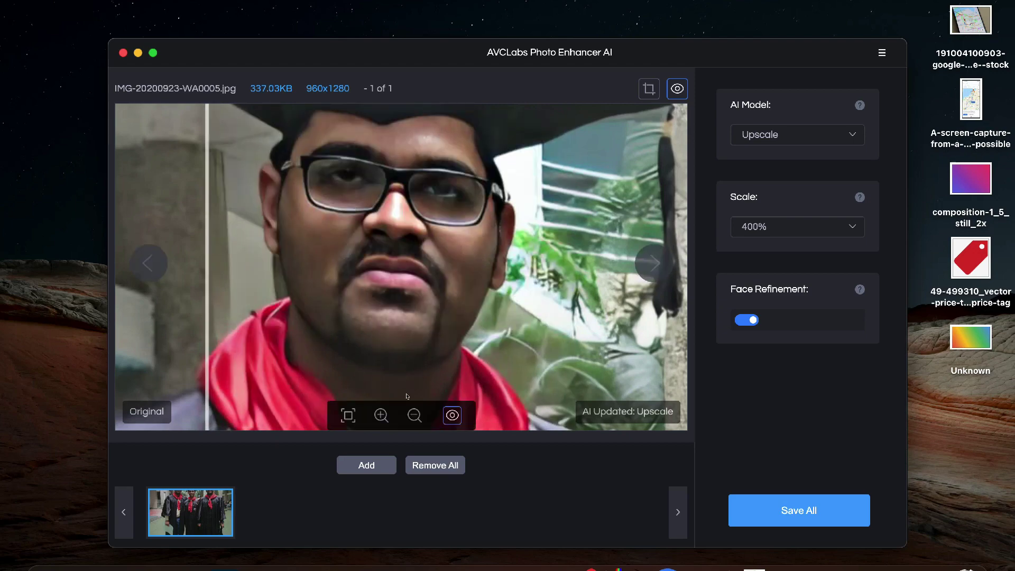
Step: Inspect the upscaled building behind the graduates and fit the whole photo in the preview
left_click(414, 420)
left_click(415, 421)
left_click(415, 422)
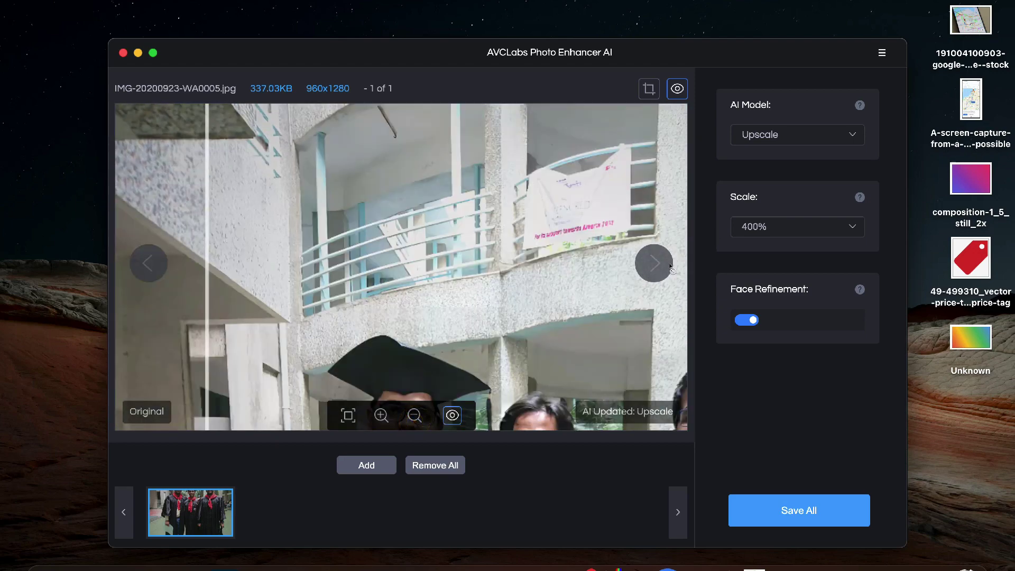
left_click_drag(506, 341, 471, 230)
left_click(348, 415)
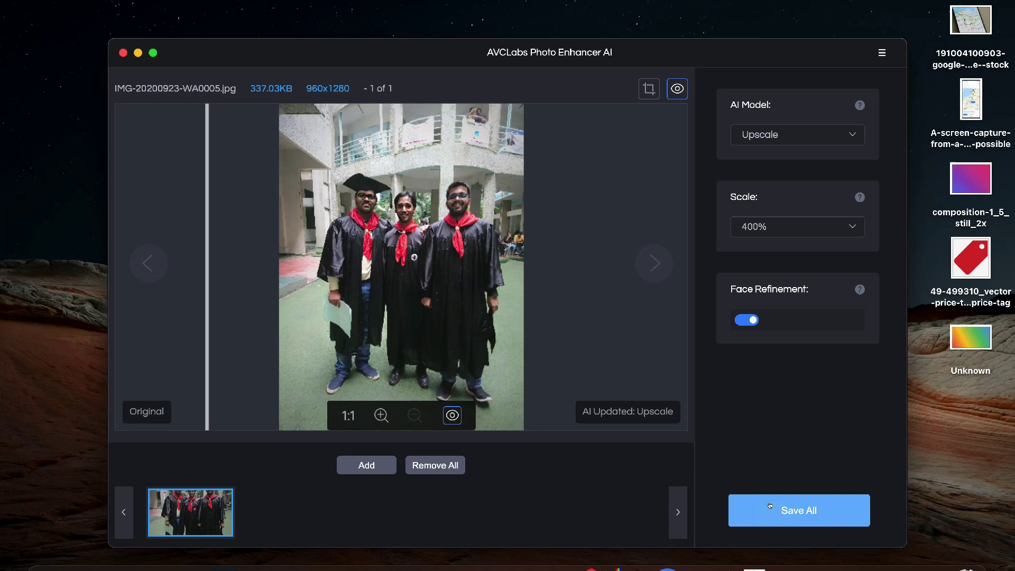
Step: Save the upscaled graduation photo and check the file in its output directory
left_click(793, 509)
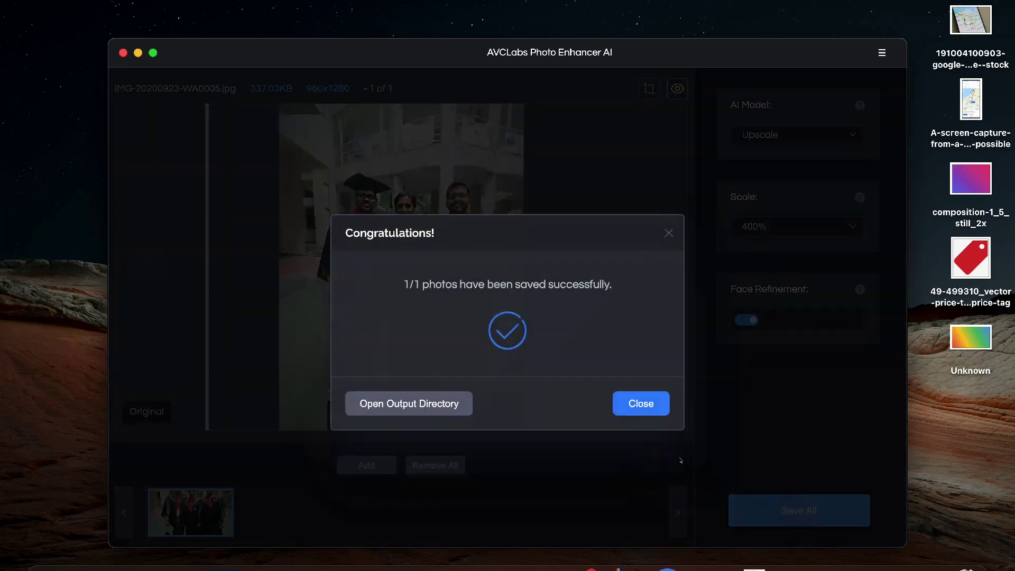
left_click(455, 412)
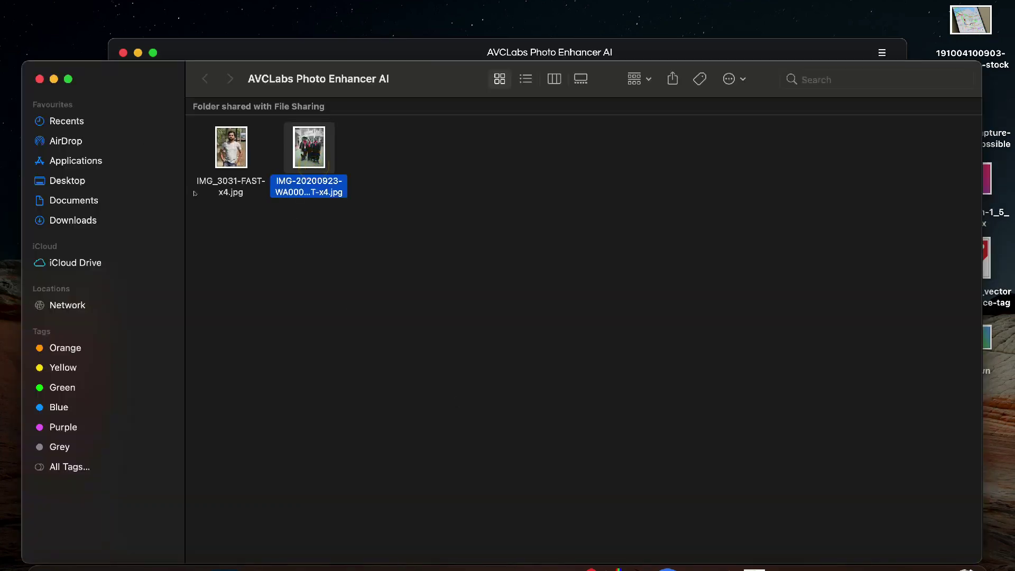
left_click(39, 79)
left_click(641, 404)
Step: Clear the loaded photo and load IMG_3031.jpg from the test folder instead
left_click(449, 464)
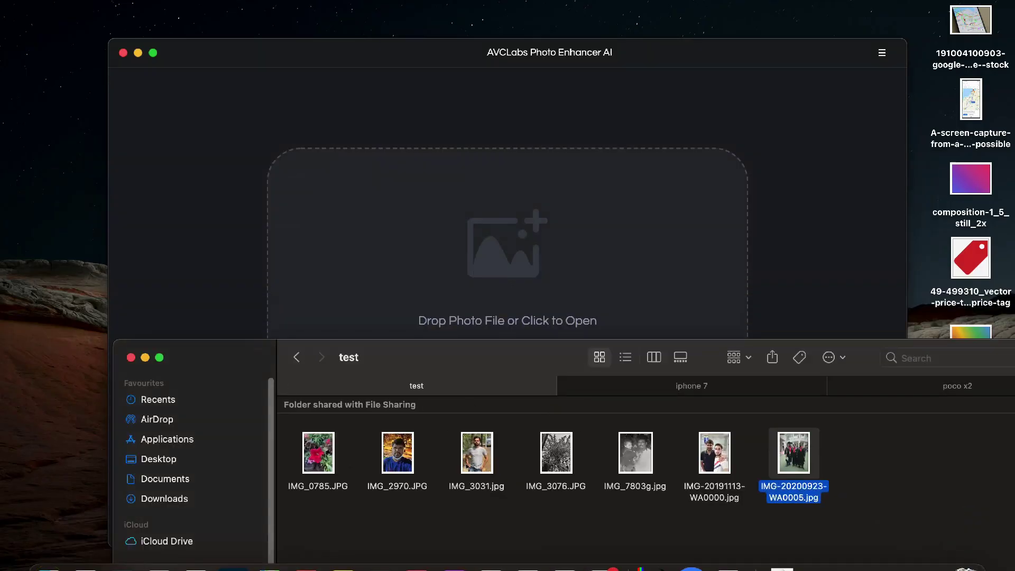
left_click(477, 453)
left_click_drag(476, 453, 508, 249)
left_click(145, 358)
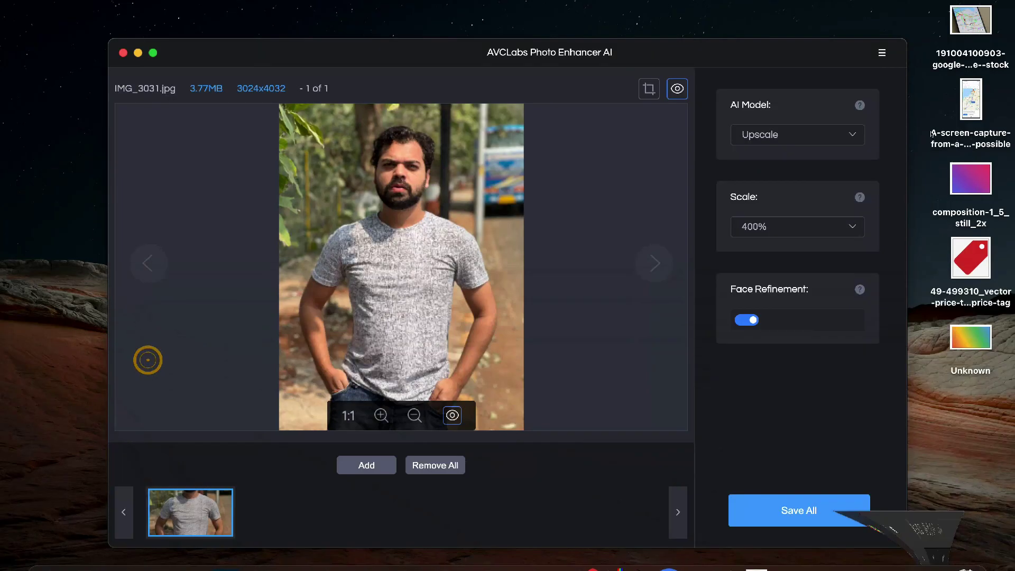
Step: Preview background removal on IMG_3031.jpg with the Remove BG model and compare it with the original using the split divider
left_click(801, 129)
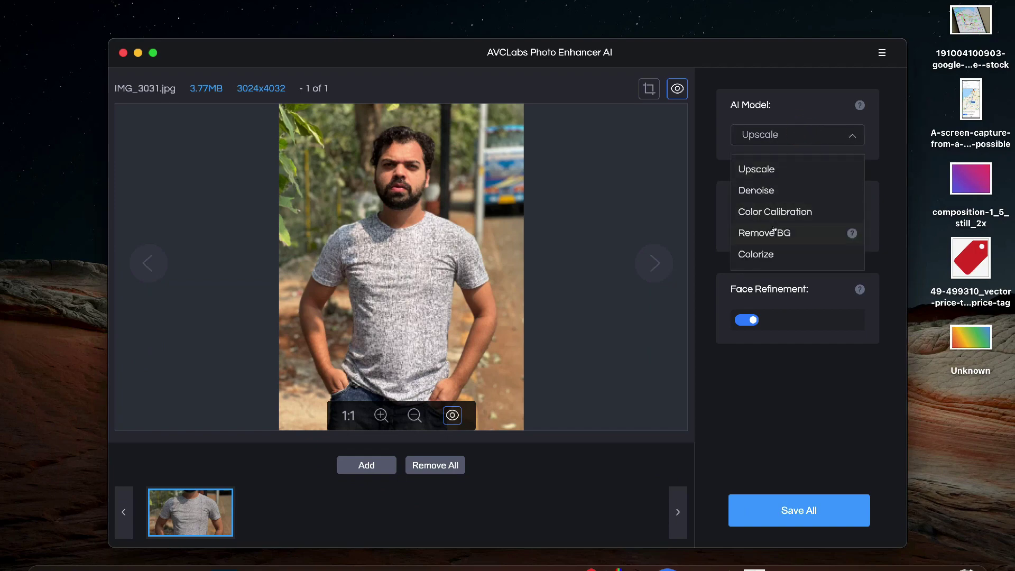
left_click(774, 231)
left_click(453, 416)
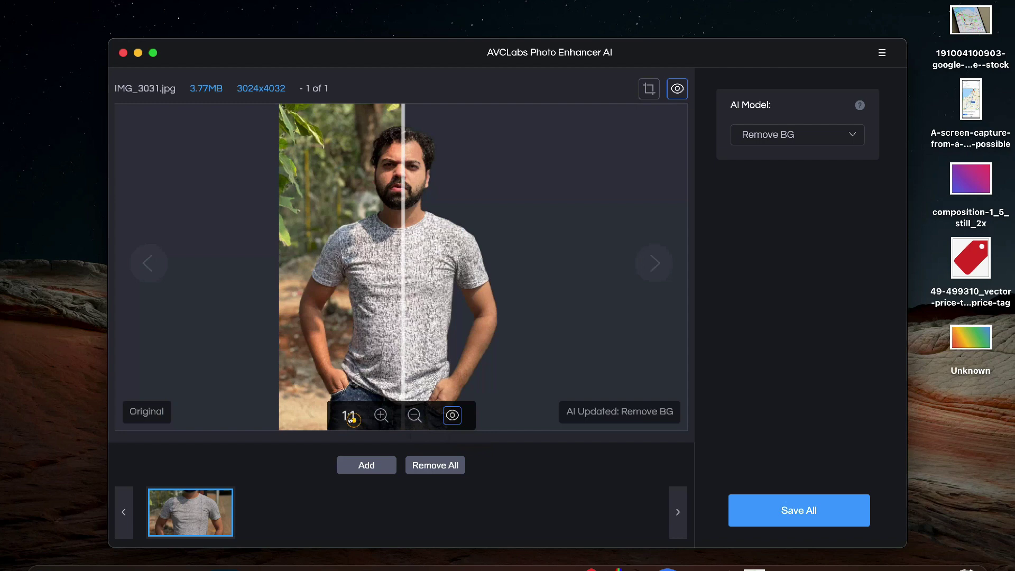
left_click_drag(399, 281, 588, 256)
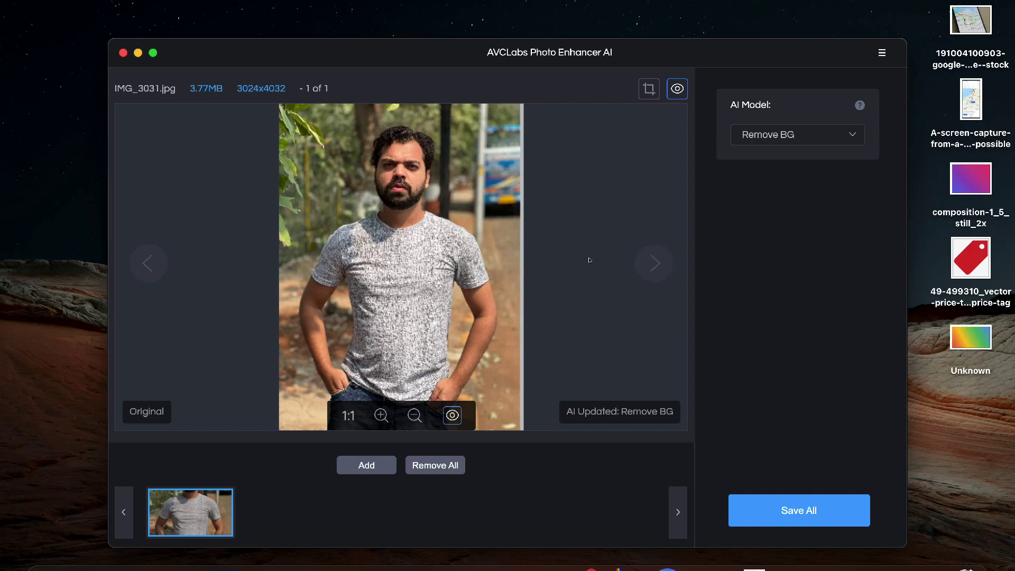
Step: Load IMG_0785.JPG from the test folder and preview it with the Color Calibration model
left_click(52, 568)
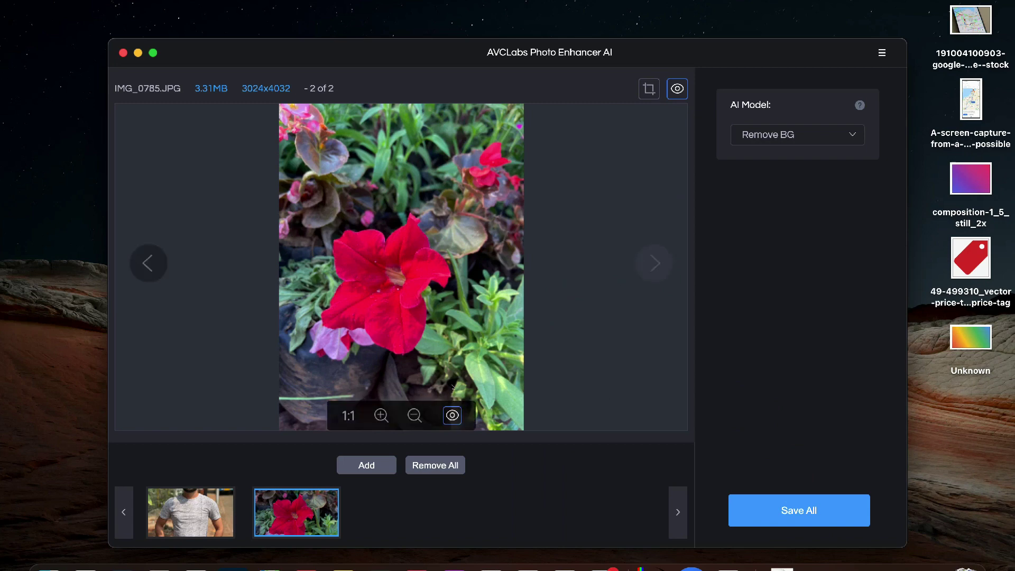
left_click(790, 137)
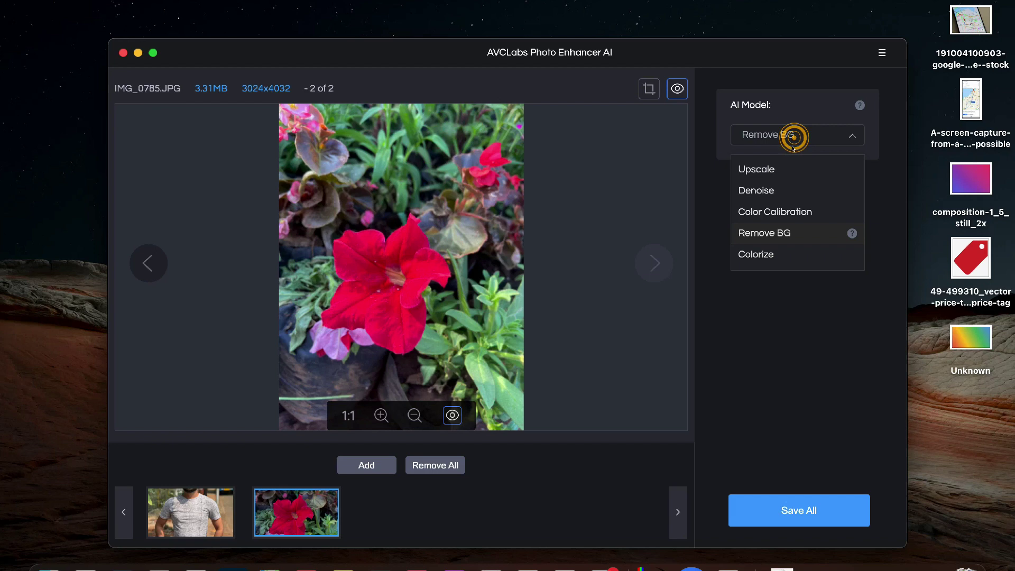
left_click(766, 211)
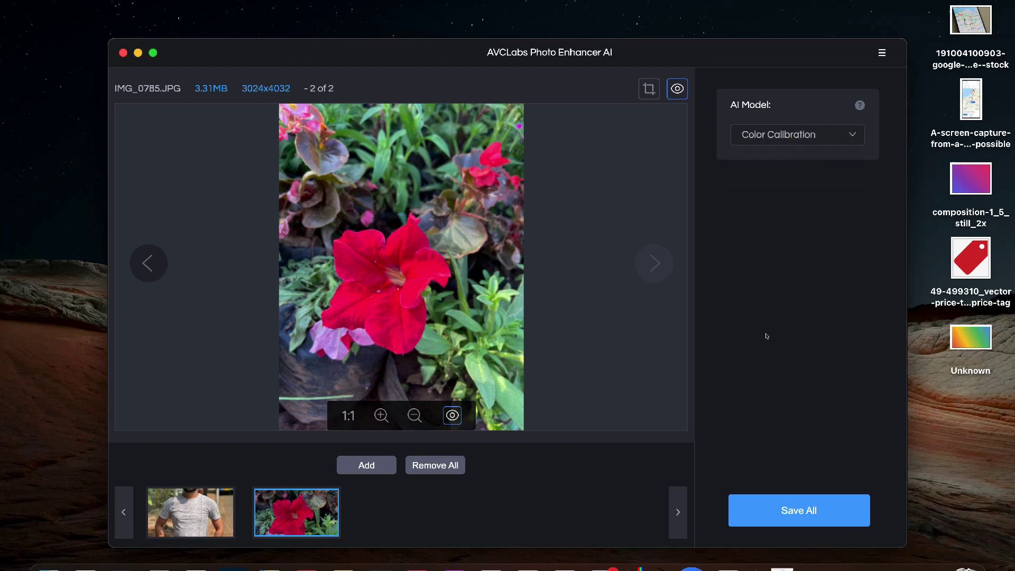
left_click(452, 416)
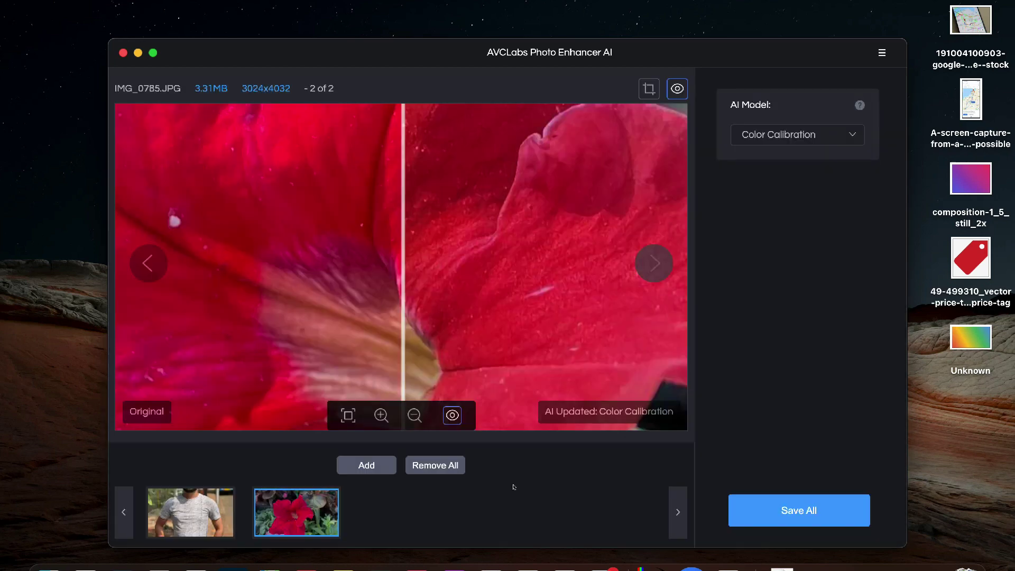
Step: Fit the flower photo in the preview and compare its original and color-calibrated versions with the split divider
left_click(347, 415)
left_click_drag(404, 330, 245, 324)
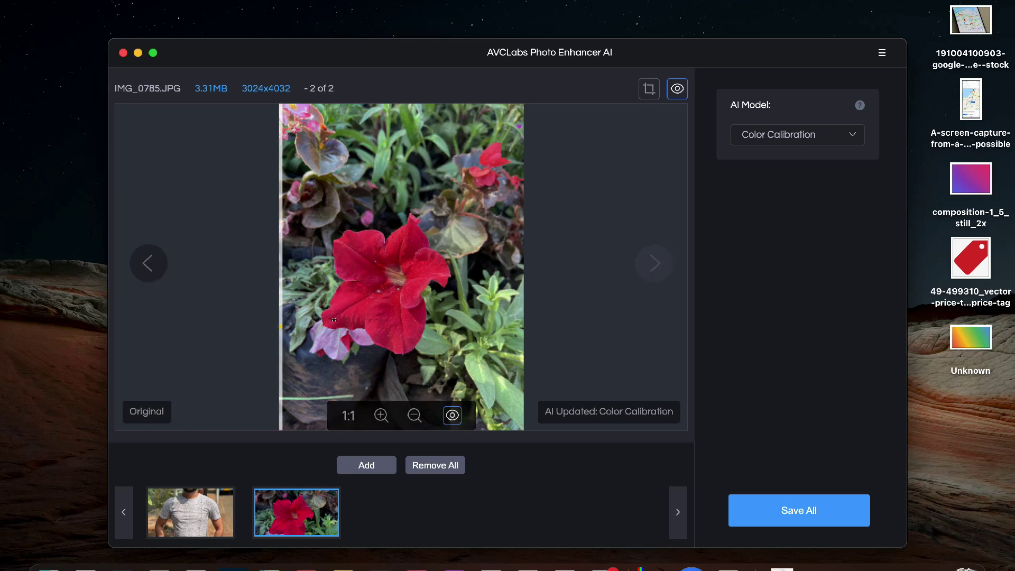
left_click_drag(334, 320, 522, 339)
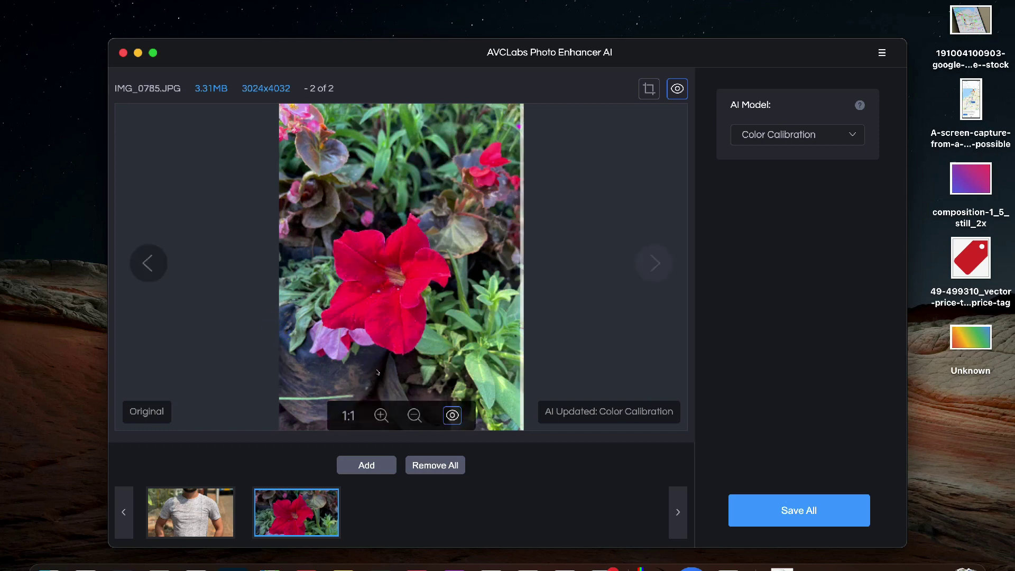
left_click(519, 329)
left_click_drag(278, 321, 611, 329)
Step: Add IMG_7803g.jpg from the test folder to the loaded photos and show it in the preview
left_click(51, 568)
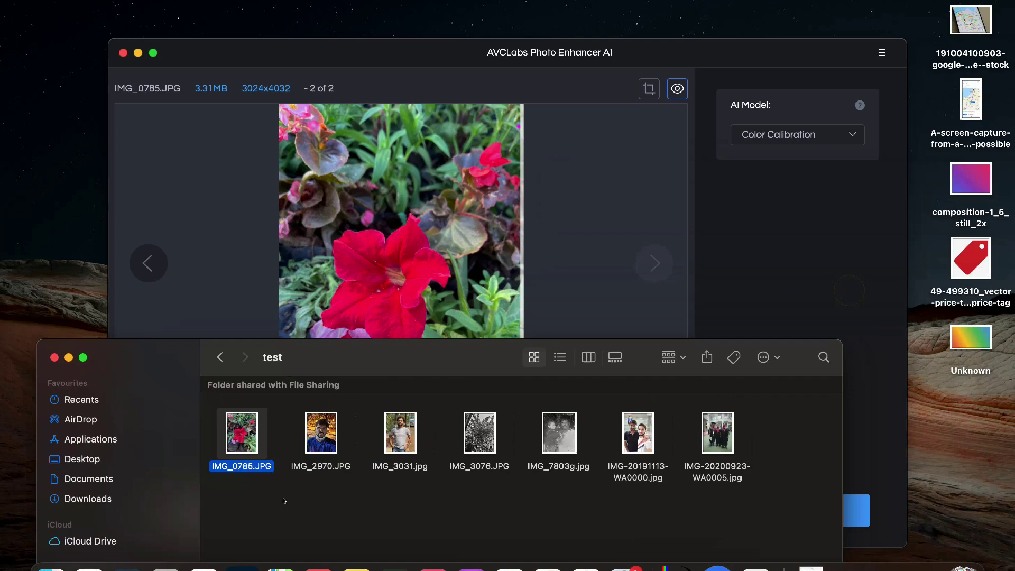
left_click_drag(567, 441, 567, 285)
left_click_drag(175, 363, 595, 209)
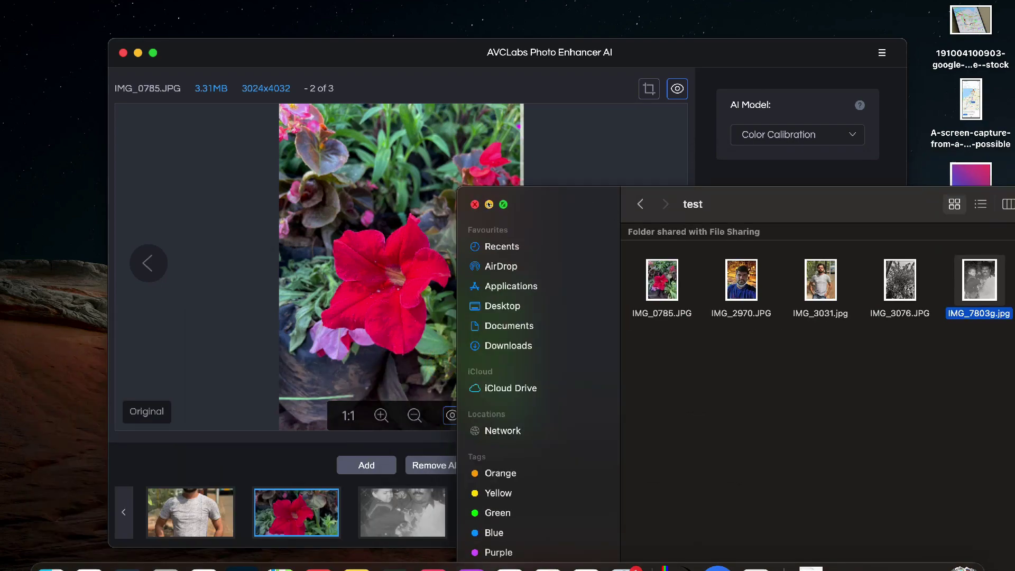
left_click(489, 204)
left_click(416, 518)
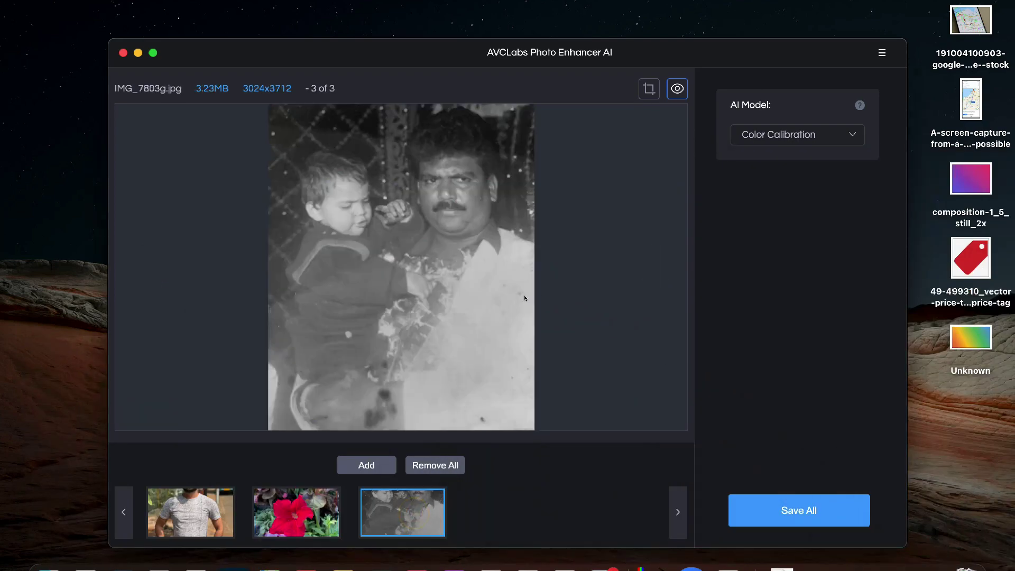
Step: Colorize the old black-and-white portrait with a raised render factor and compare the result with the original
left_click(791, 134)
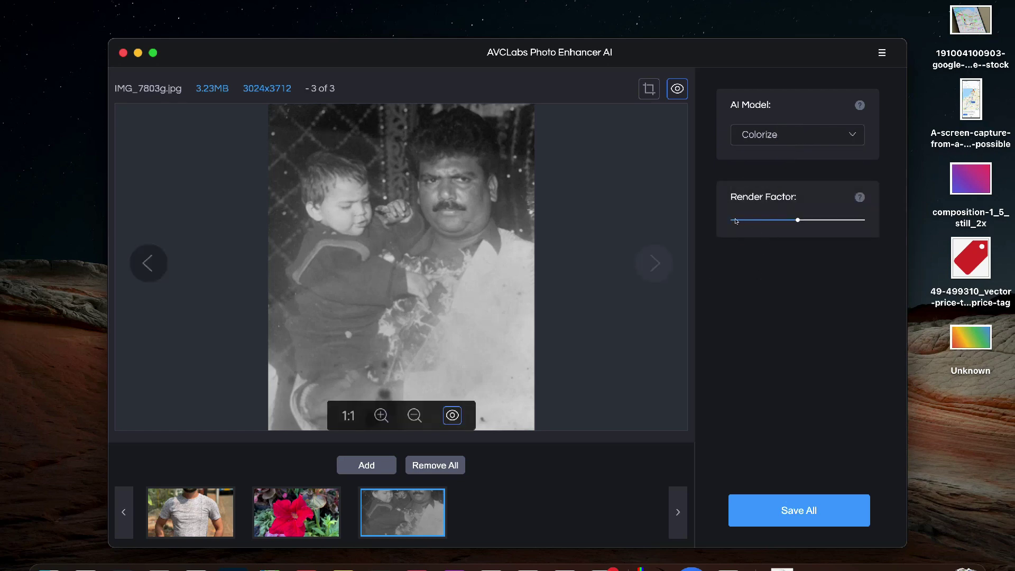
left_click_drag(795, 212, 819, 214)
left_click(447, 418)
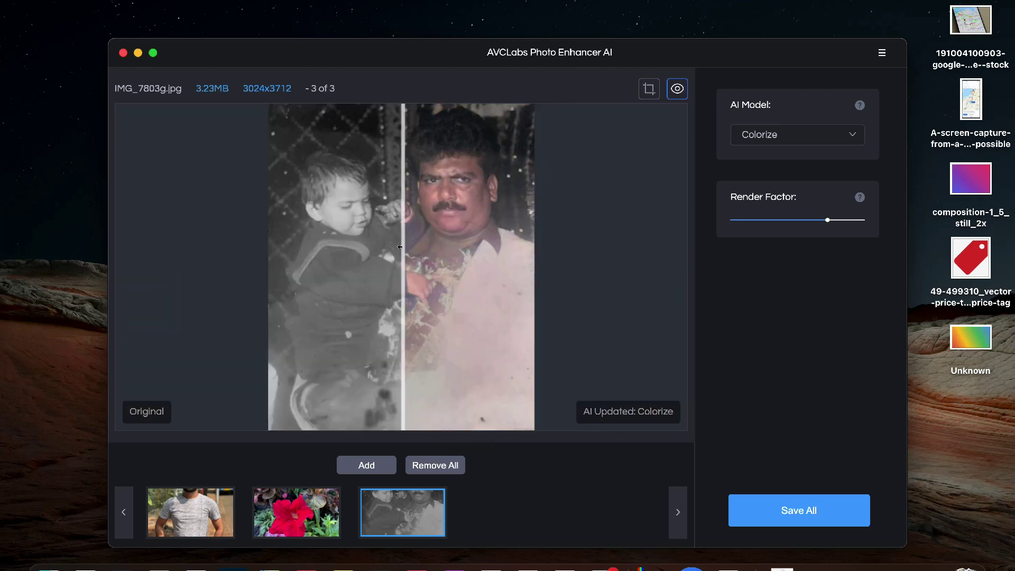
left_click_drag(402, 248, 248, 234)
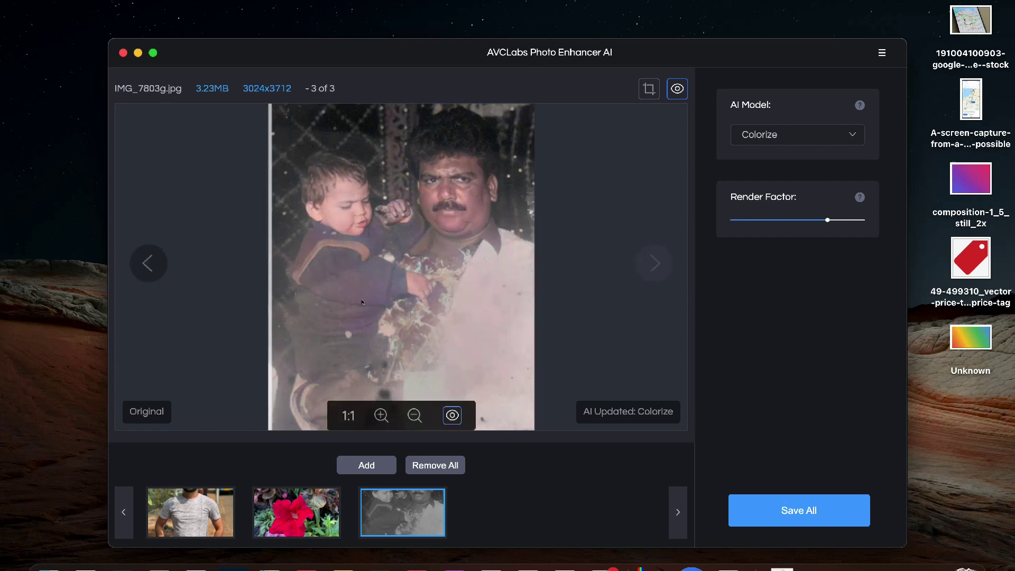
mouse_move(272, 280)
left_mouse_down()
mouse_move(468, 281)
mouse_move(268, 281)
left_mouse_up()
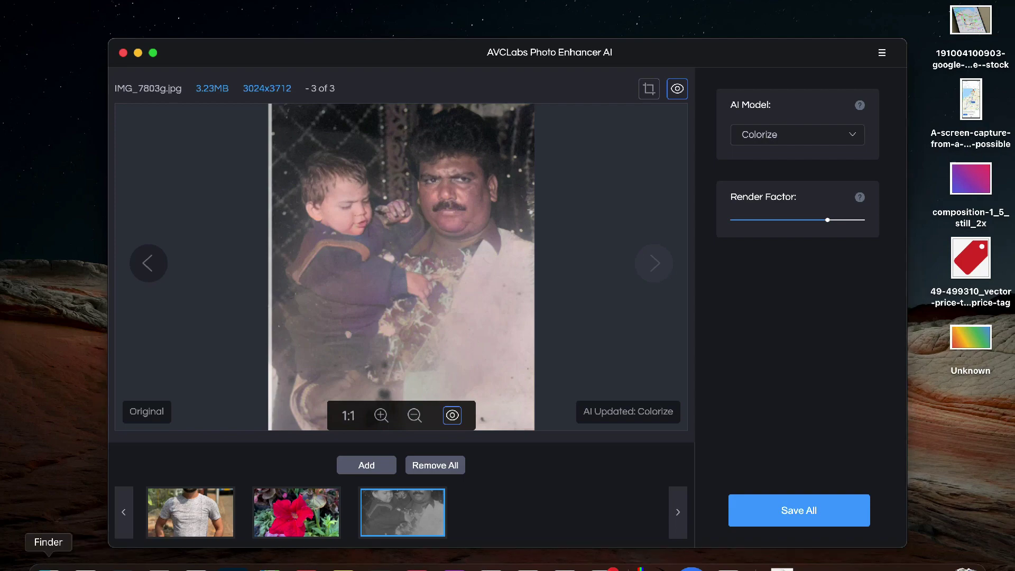
Step: Add IMG_3076.JPG from the test folder, preview it with the Colorize model and reveal the whole colorized tree photo
left_click(49, 567)
left_click_drag(901, 278, 383, 465)
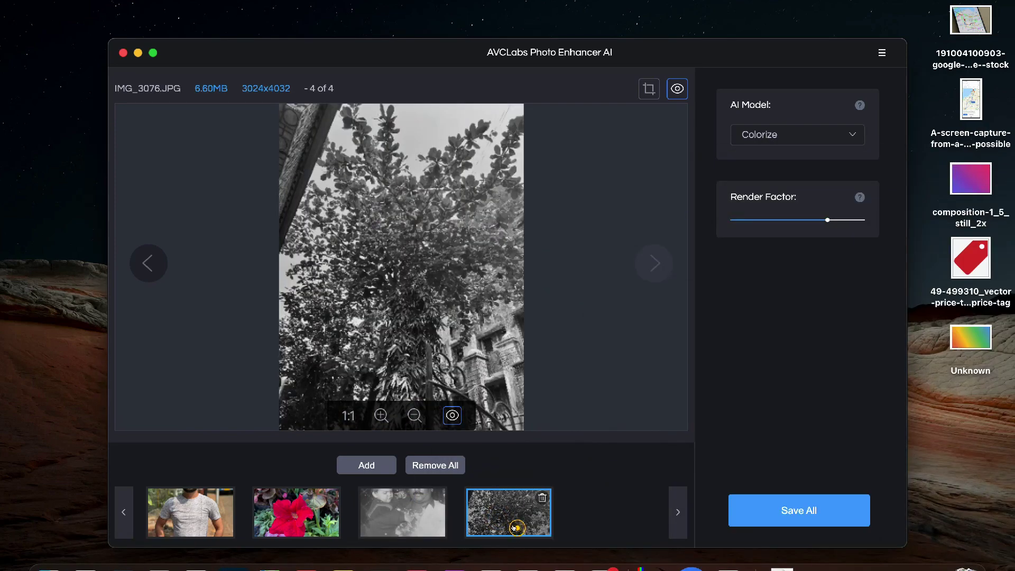
left_click(451, 415)
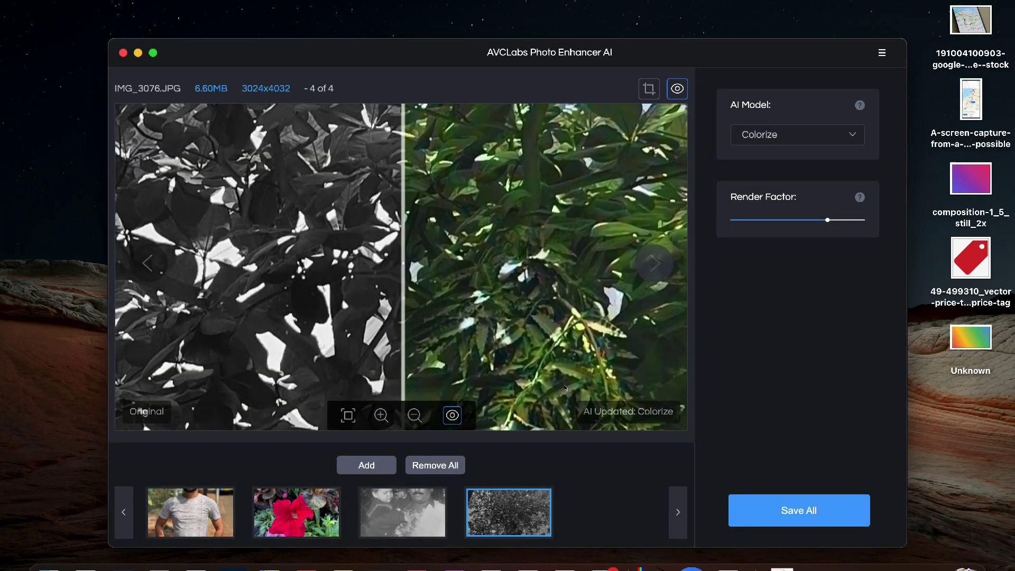
left_click(348, 414)
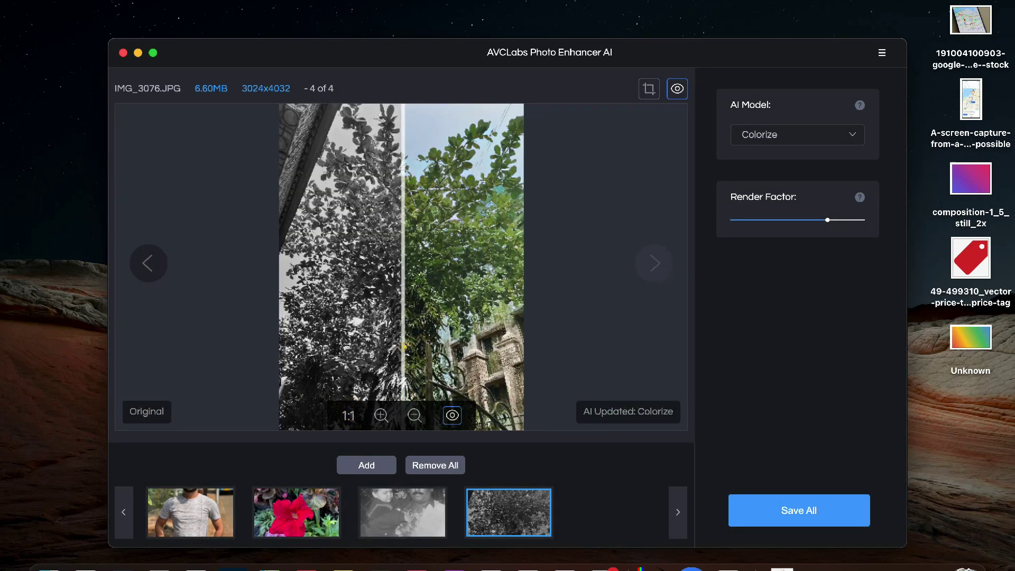
left_click_drag(346, 345, 234, 335)
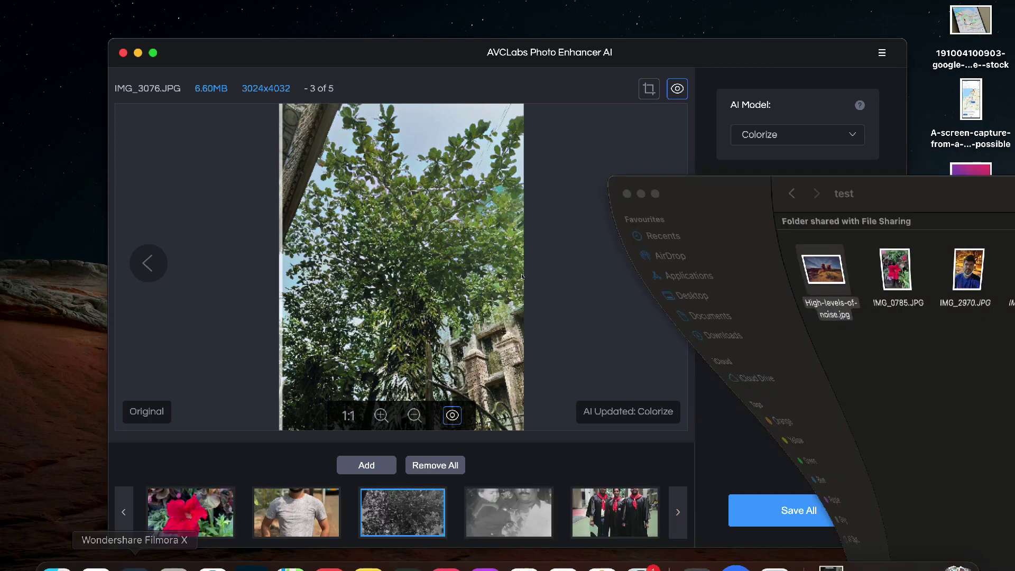
Step: Load High-levels-of-noise.jpg from the test folder and inspect the grain across the rocks up close
left_click_drag(813, 365, 561, 508)
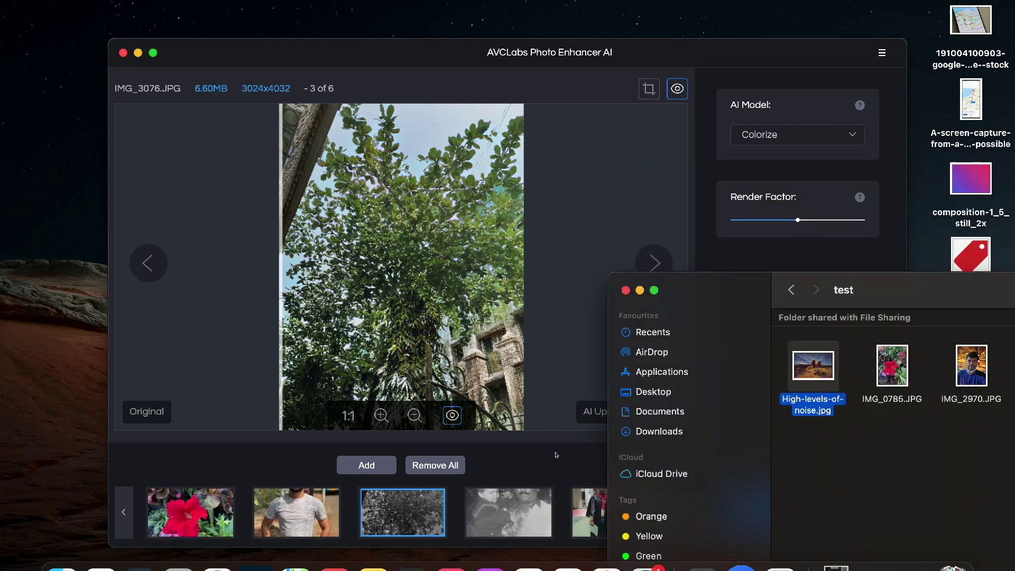
left_click(678, 510)
left_click(381, 415)
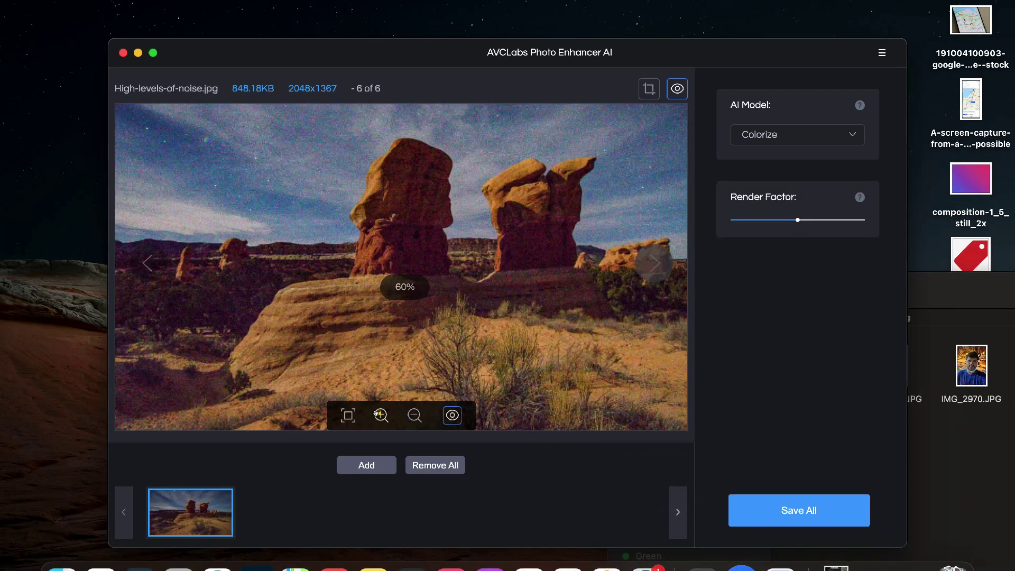
left_click(382, 415)
left_click(315, 309)
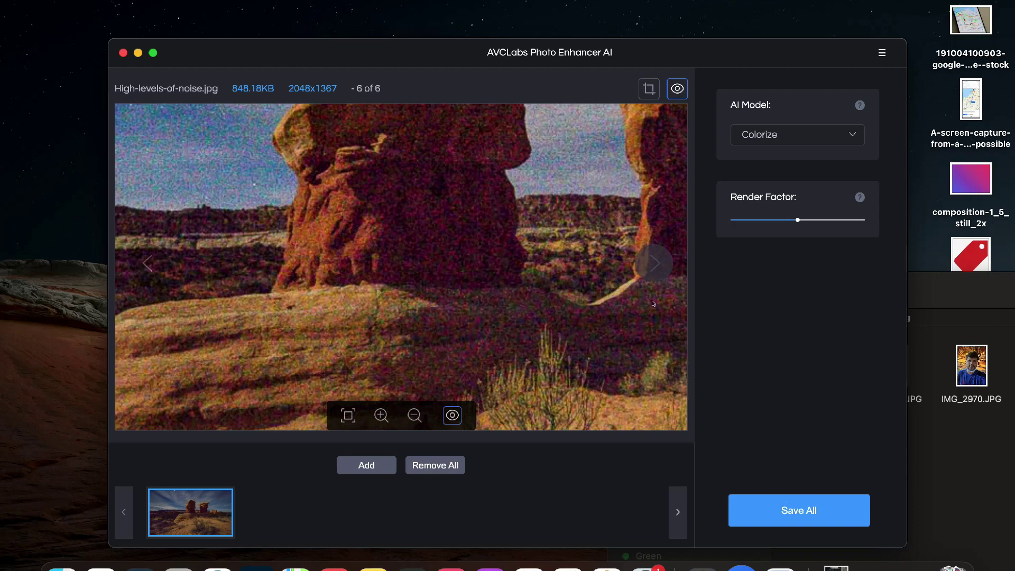
left_click_drag(280, 297, 328, 228)
Step: Preview the Denoise model on the rock landscape and compare it with the original, fitting the whole photo in view
left_click(772, 135)
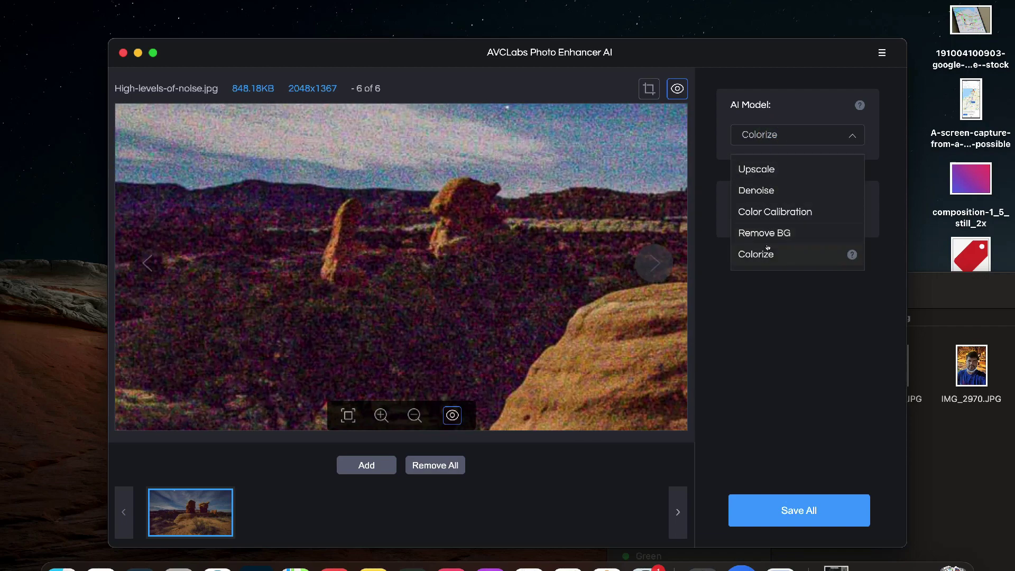
left_click(760, 191)
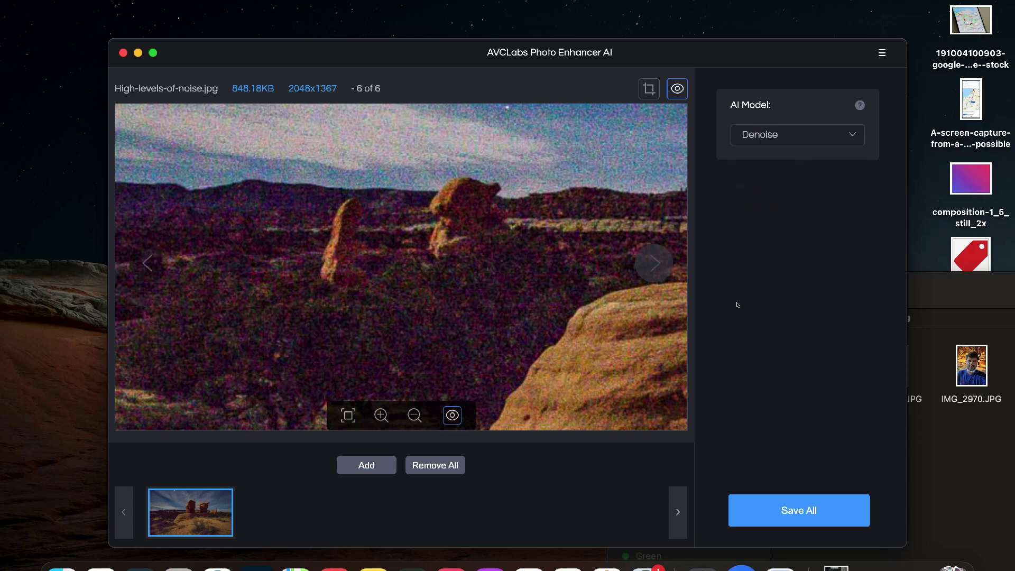
left_click(451, 418)
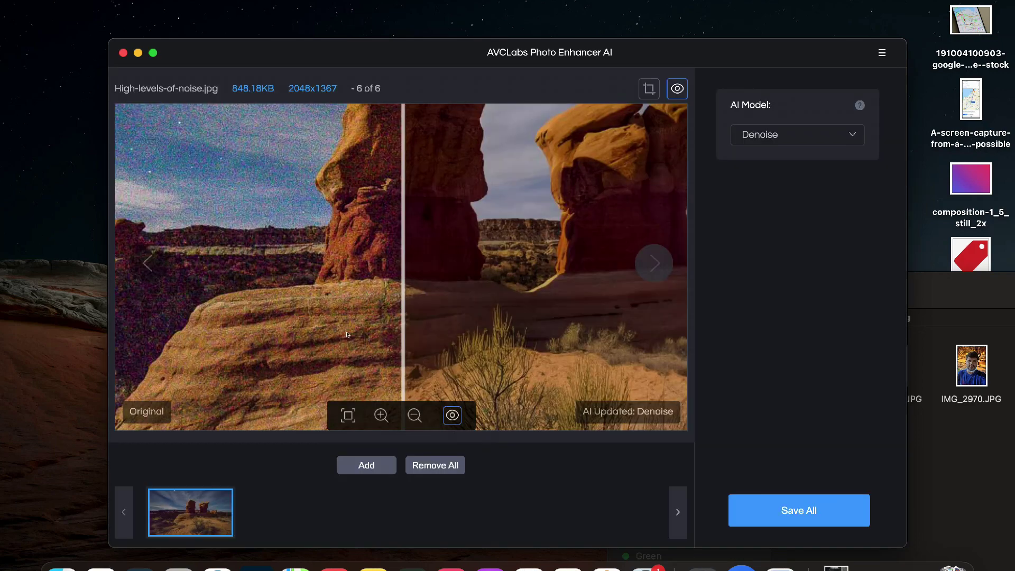
left_click_drag(400, 328, 169, 286)
left_click(348, 415)
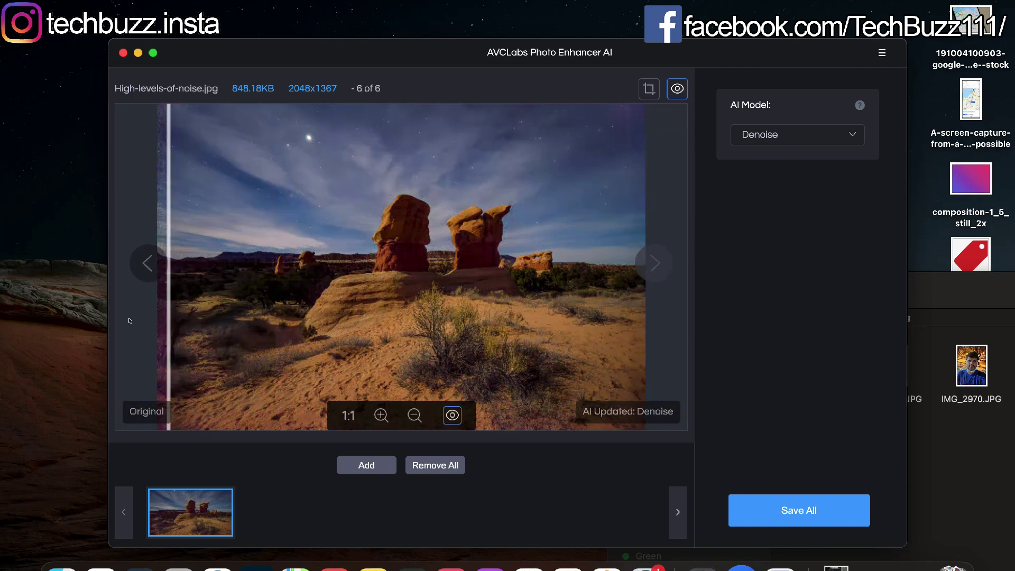
Step: Try a 3:2 crop frame on the rock landscape photo and discard the crop
left_click(640, 90)
left_click_drag(274, 467, 476, 419)
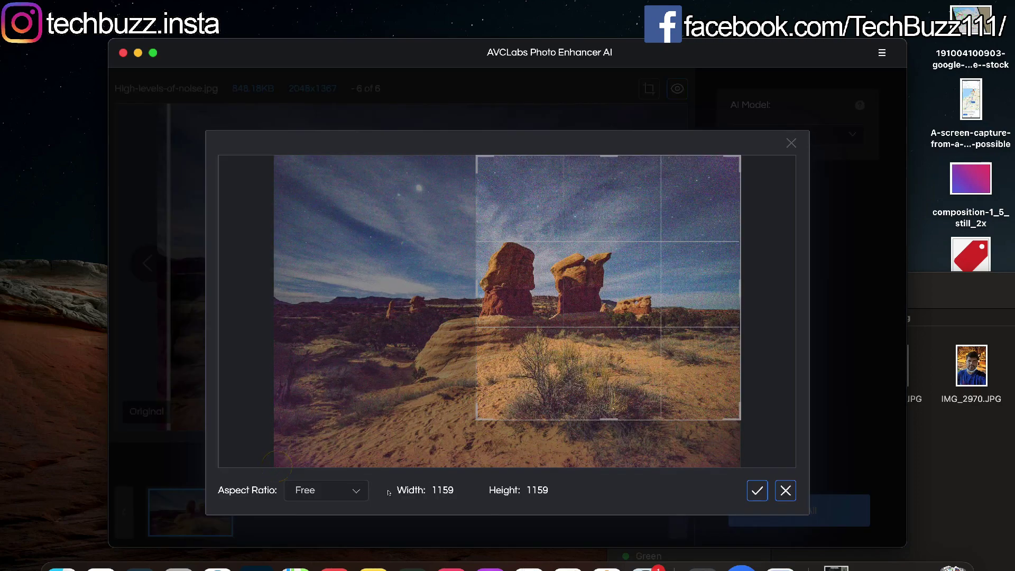
left_click(339, 490)
left_click(305, 437)
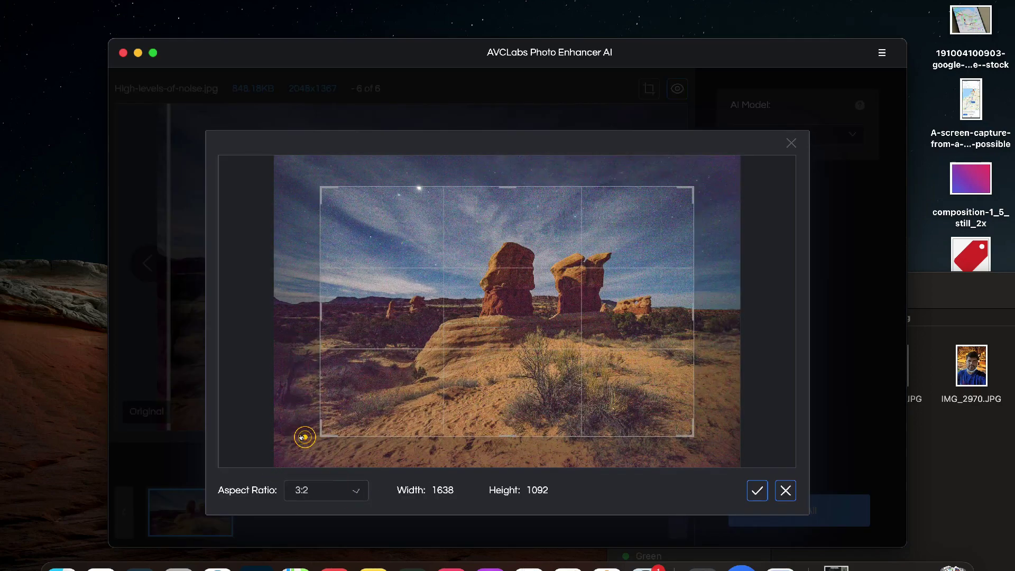
left_click(786, 491)
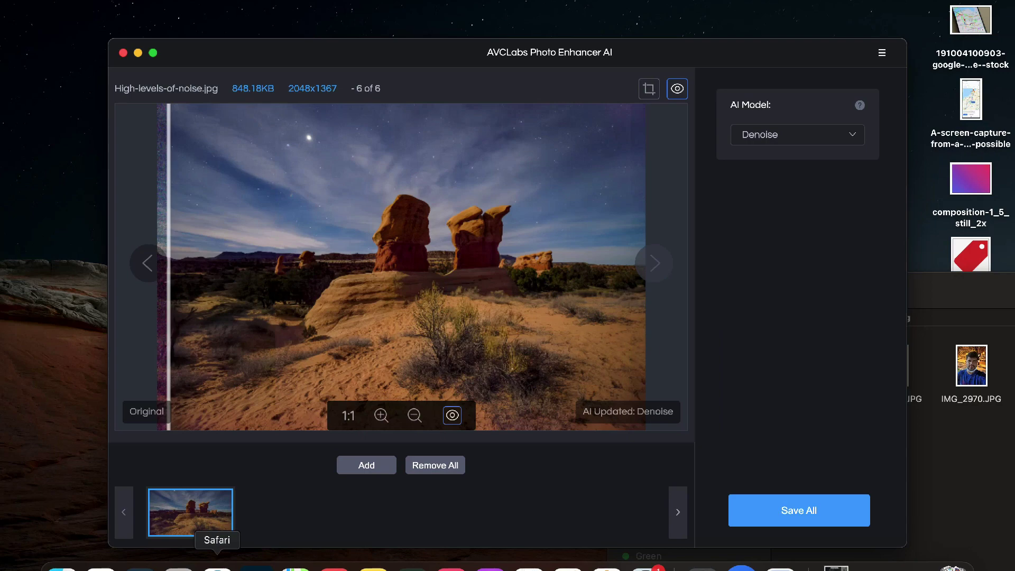
Step: Switch to Safari and look over the AVCLabs Photo Enhancer AI product page and its full web address
left_click(169, 568)
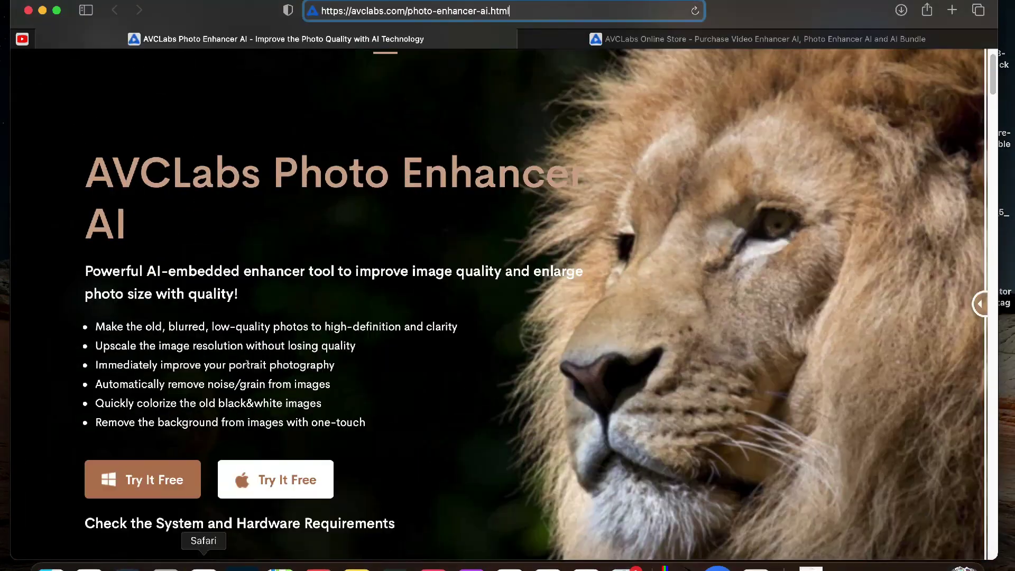
left_click_drag(86, 159, 190, 232)
left_click(190, 232)
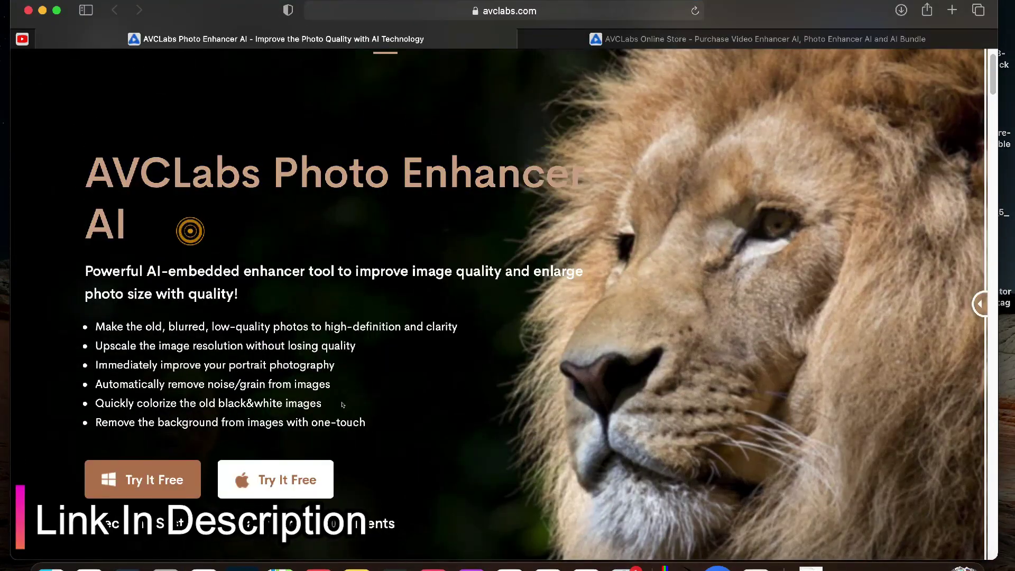
left_click(518, 9)
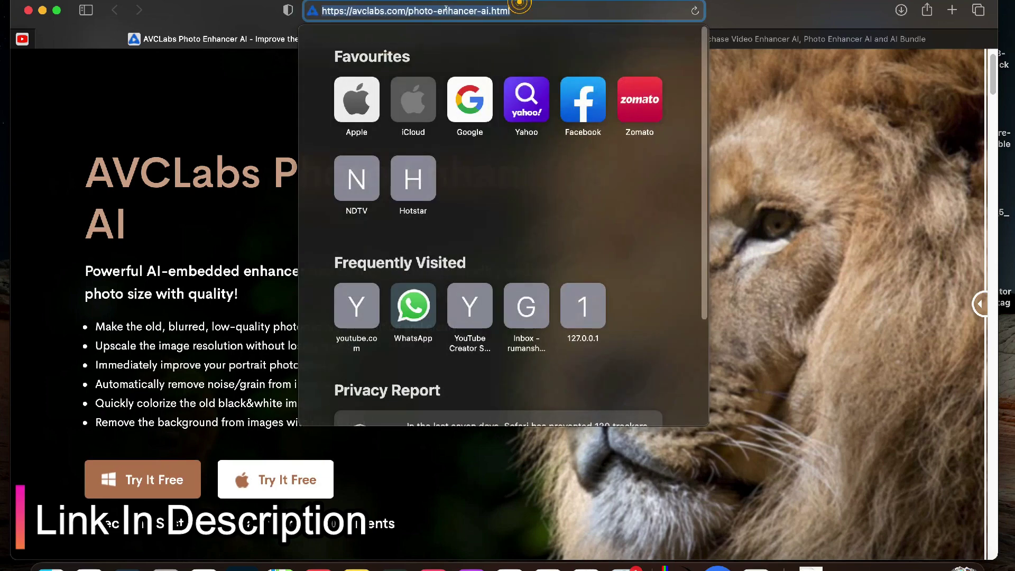
left_click(816, 104)
Step: Check the Photo Enhancer AI price on the AVCLabs Online Store page and return to the product page
left_click(697, 33)
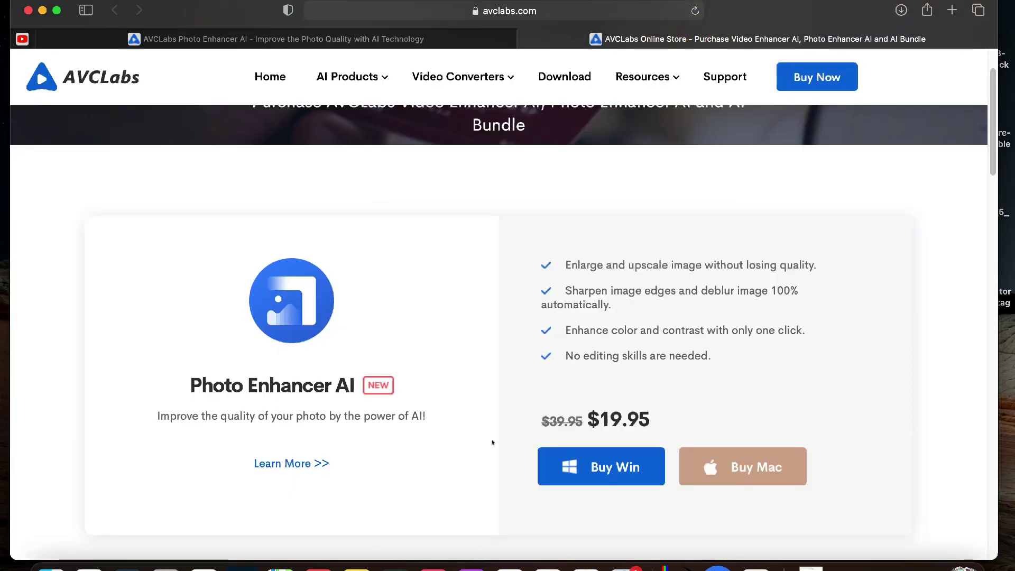
double_click(603, 421)
left_click(671, 428)
left_click(323, 42)
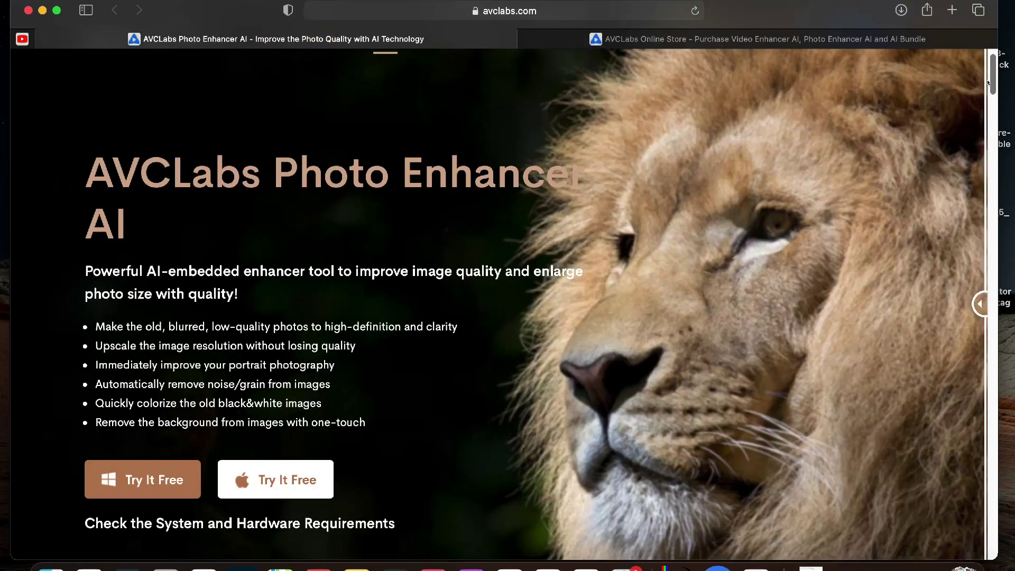
Step: Look over the product page's AI Photo Enlarger, AI Photo Enhancer and Portrait AI Enhancement sections and return to its beginning
left_click_drag(989, 82, 996, 116)
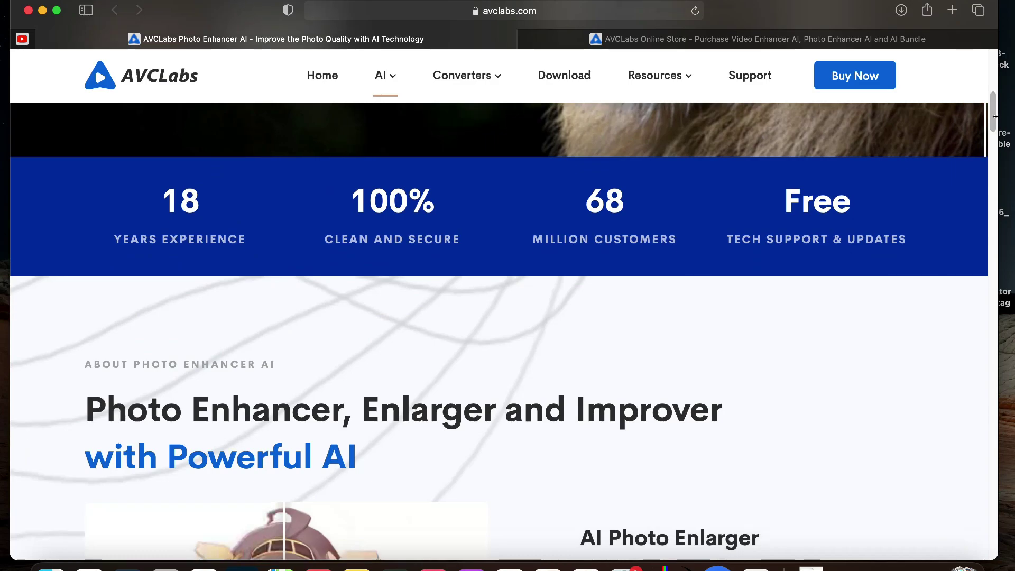
scroll(945, 164, "down", 15)
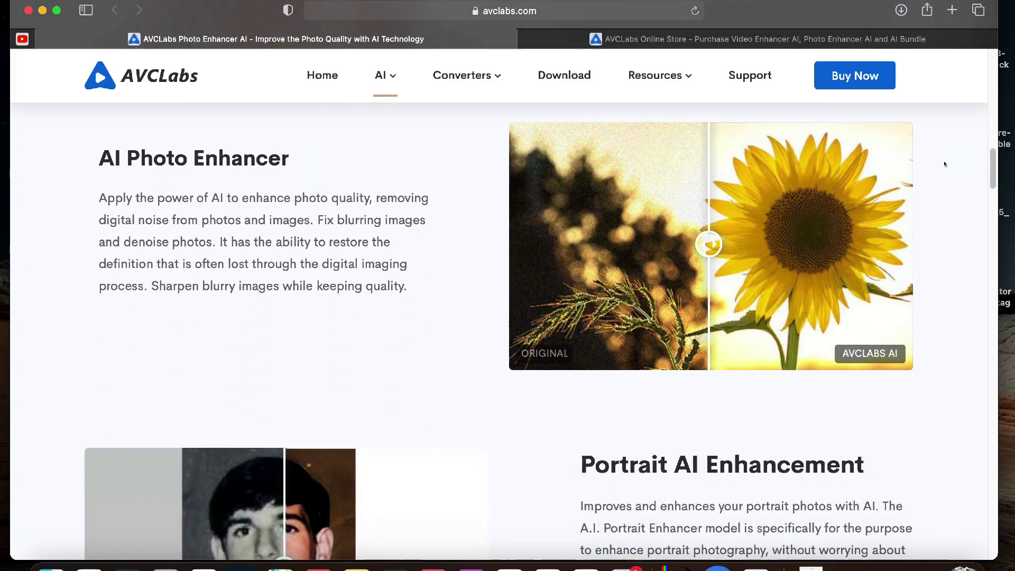
scroll(946, 164, "down", 4)
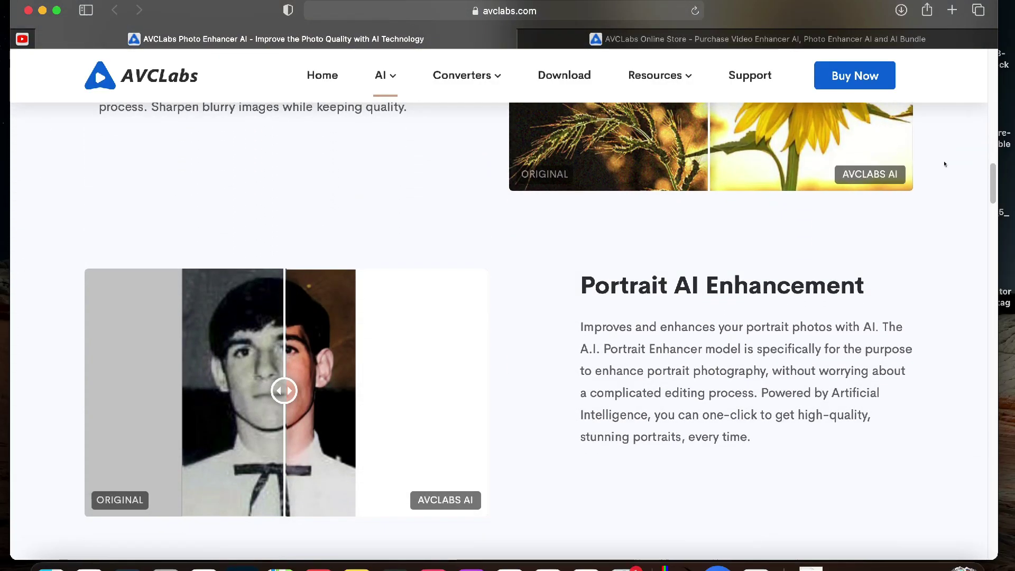
scroll(945, 164, "down", 6)
scroll(945, 164, "up", 15)
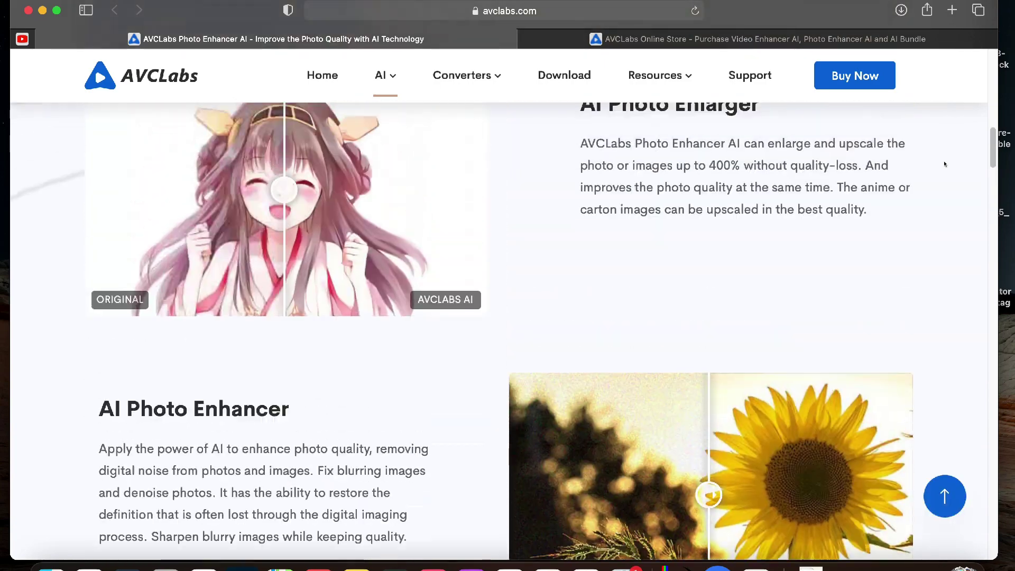
scroll(945, 164, "up", 6)
scroll(945, 164, "down", 7)
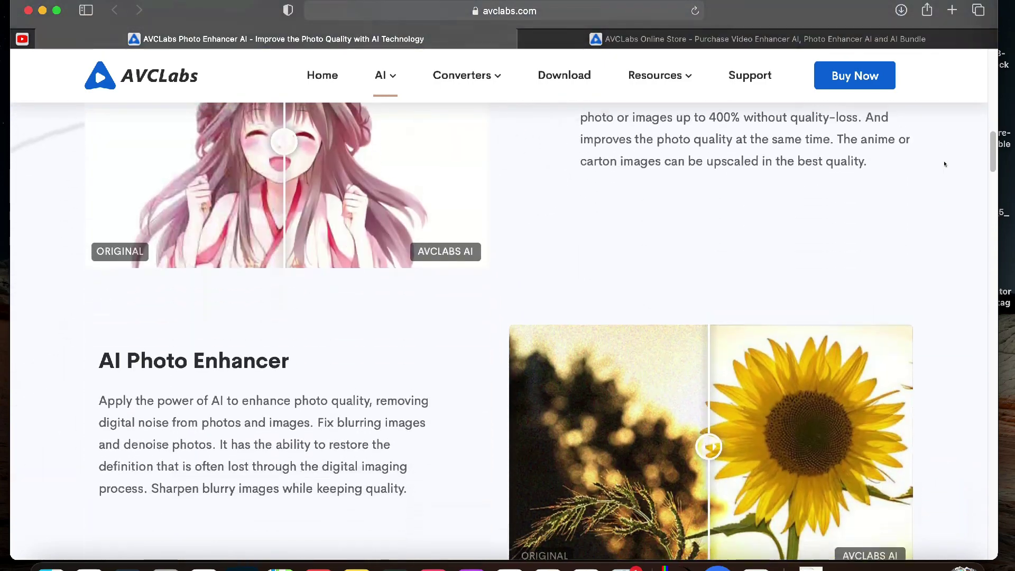
scroll(946, 164, "up", 20)
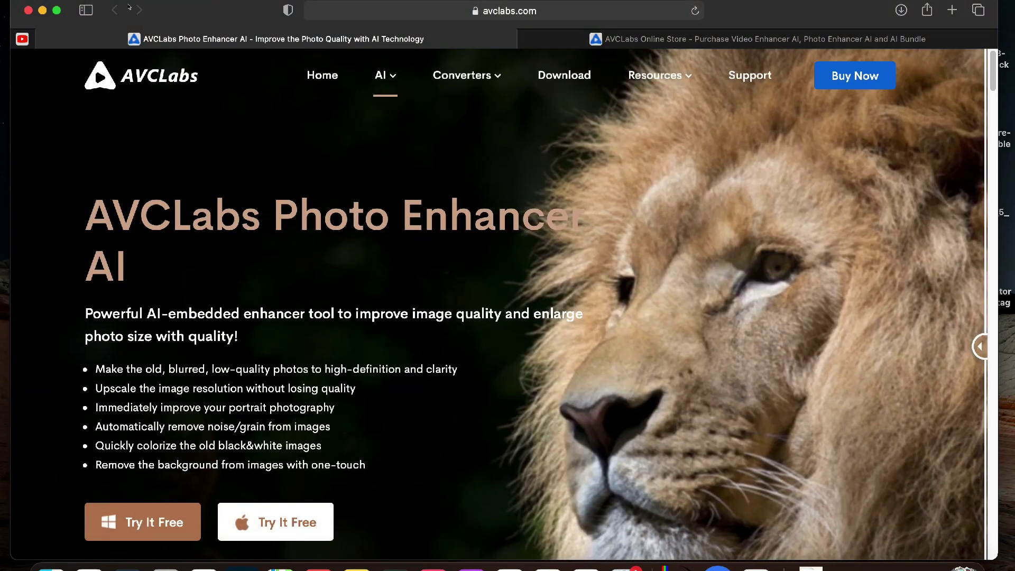
Step: Minimize Safari to return to AVCLabs Photo Enhancer AI and remove all loaded photos
left_click(43, 10)
left_click(431, 464)
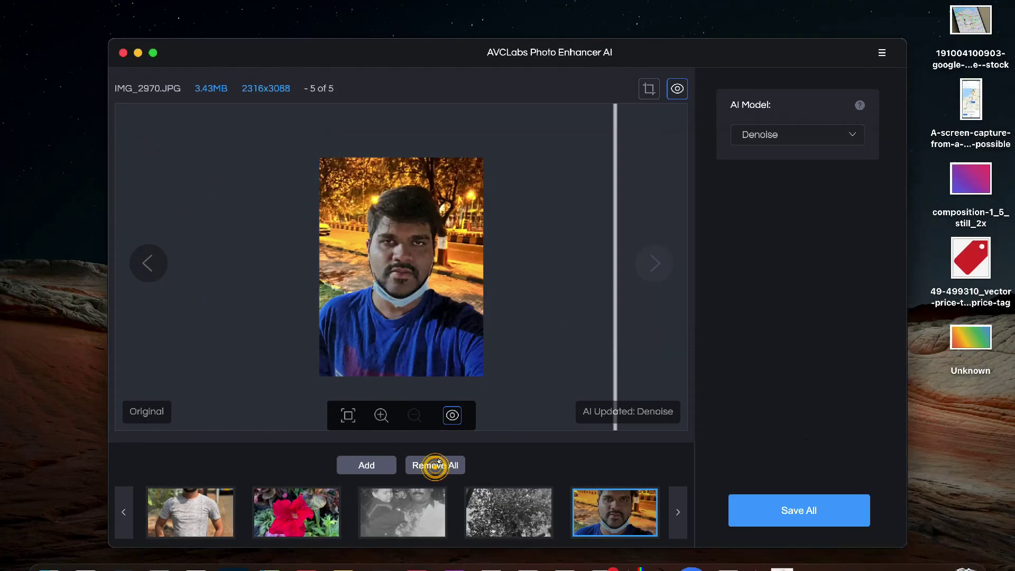
left_click(677, 380)
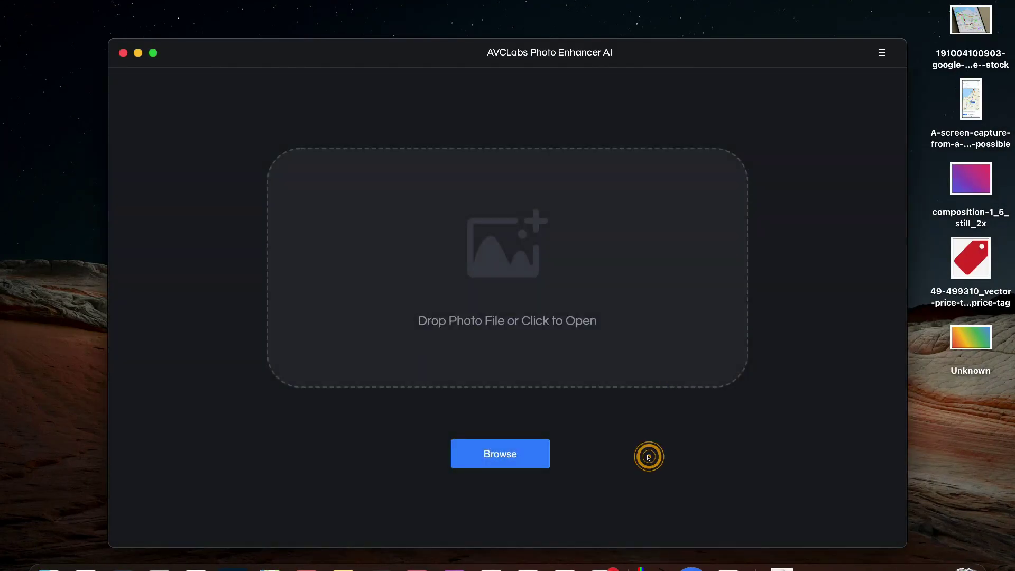